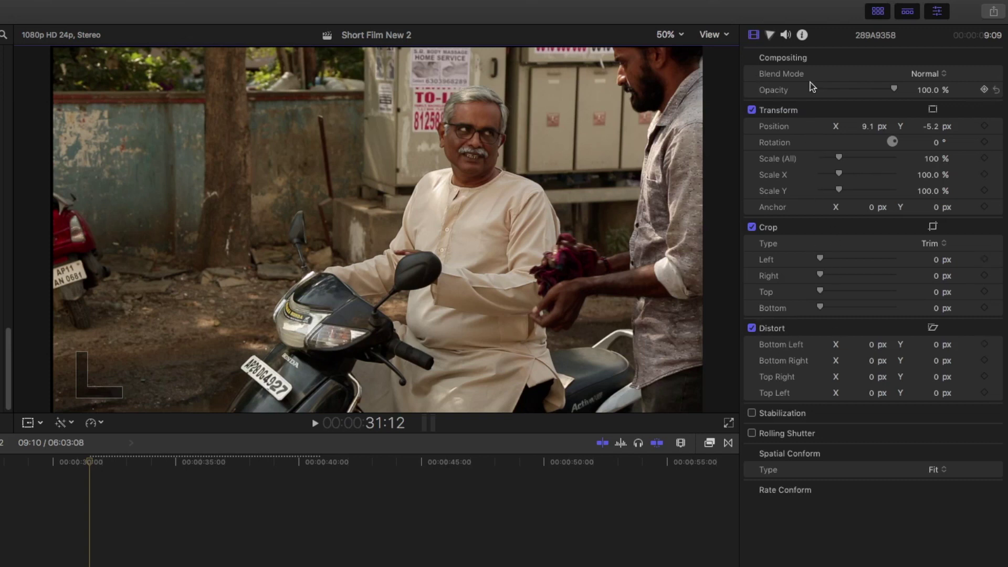
Hide the inspector with Command-4, then bring it back with Command-4
click(826, 41)
key(Tab)
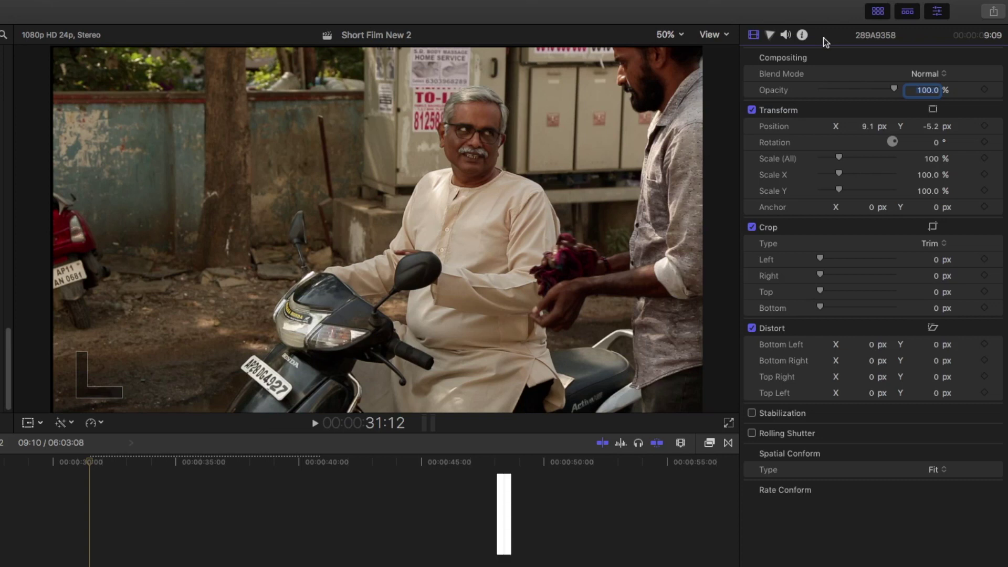
key(super+4)
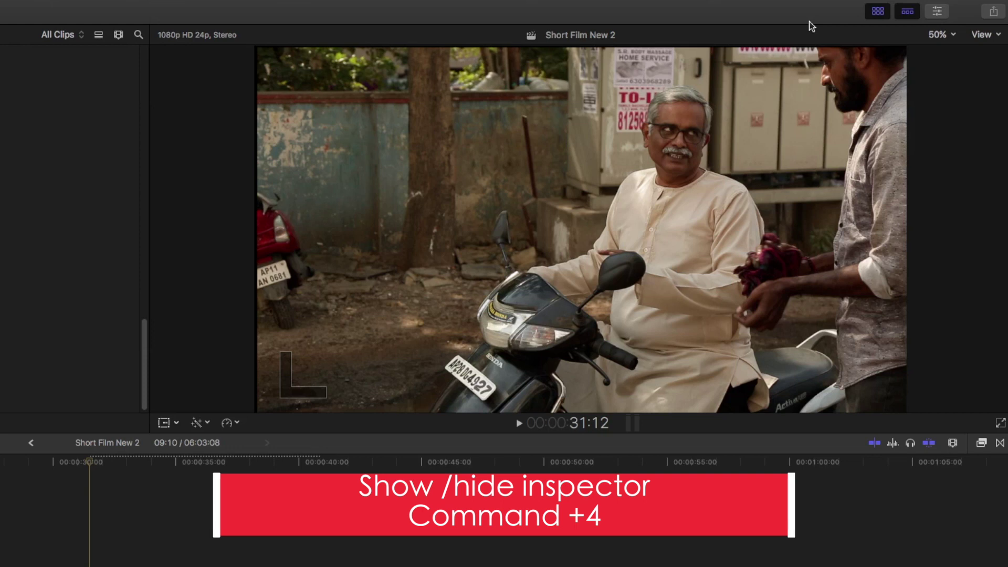
key(super+4)
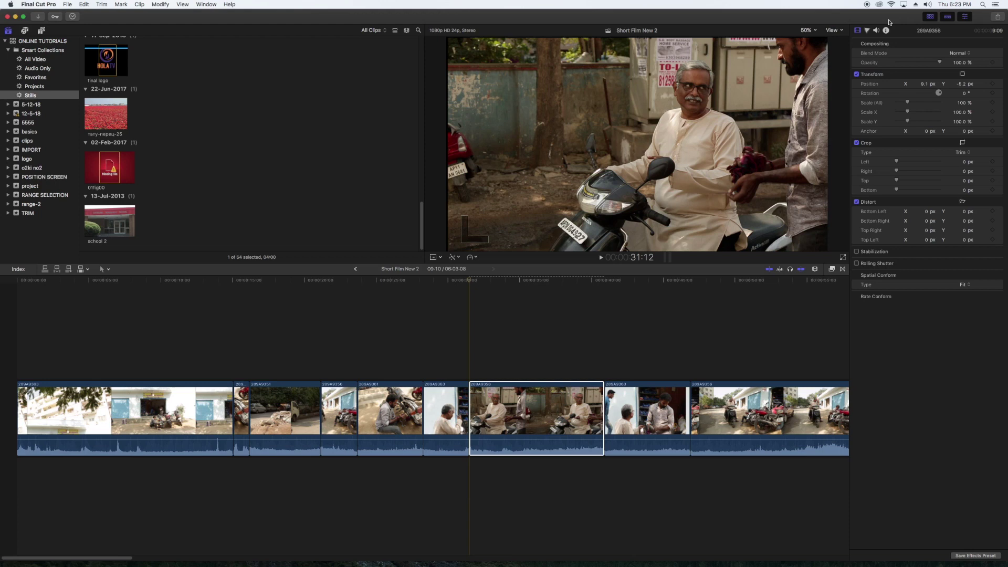
click(183, 4)
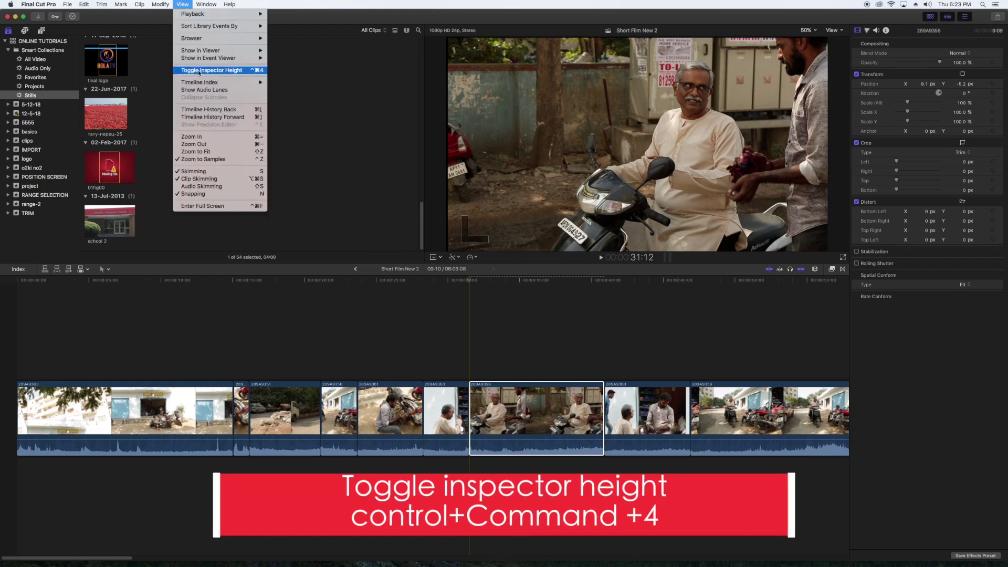
click(234, 70)
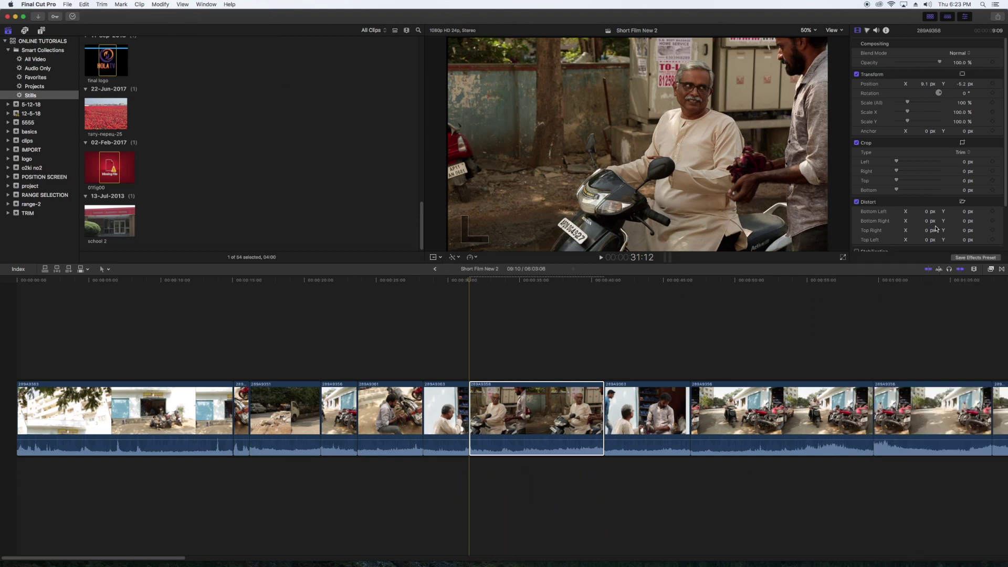
scroll(999, 202, down, 3)
scroll(1003, 244, up, 5)
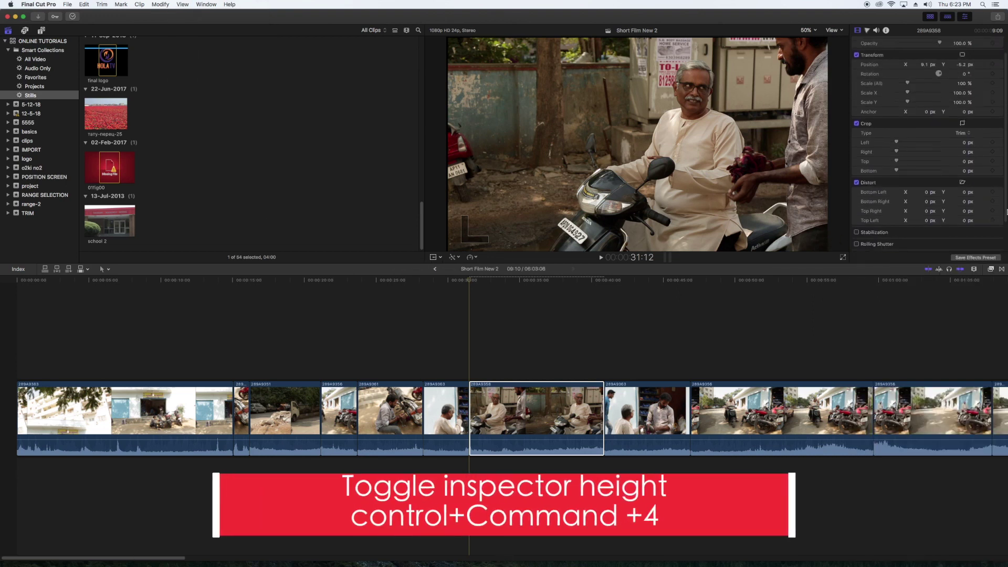
scroll(1001, 244, down, 5)
scroll(1000, 244, up, 5)
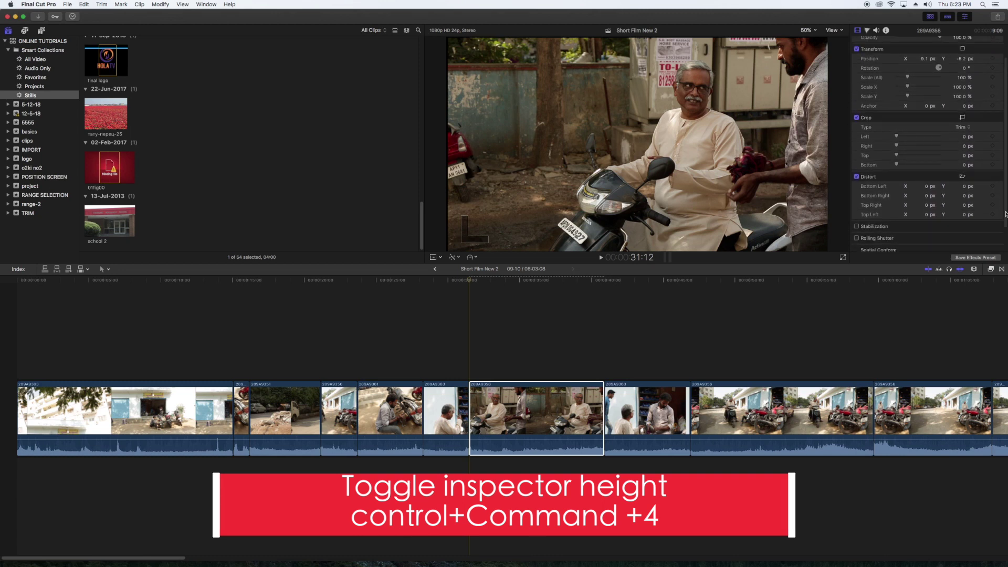
scroll(1000, 231, down, 3)
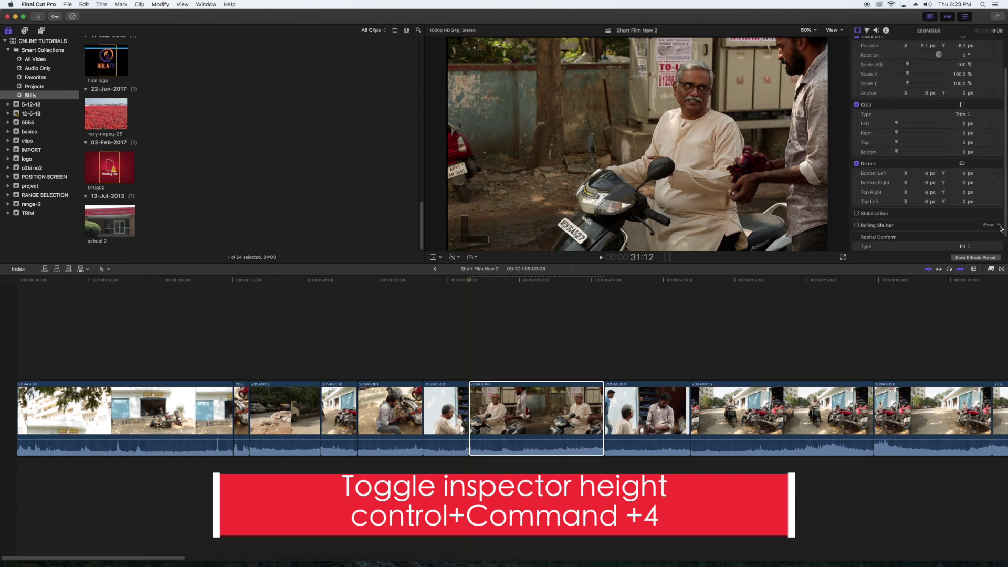
key(ctrl+super+4)
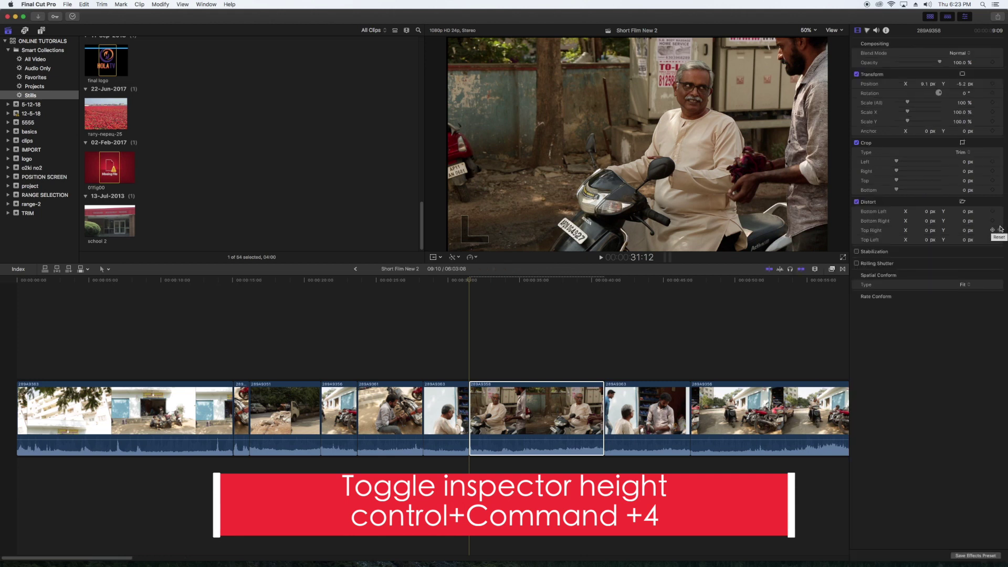
click(471, 289)
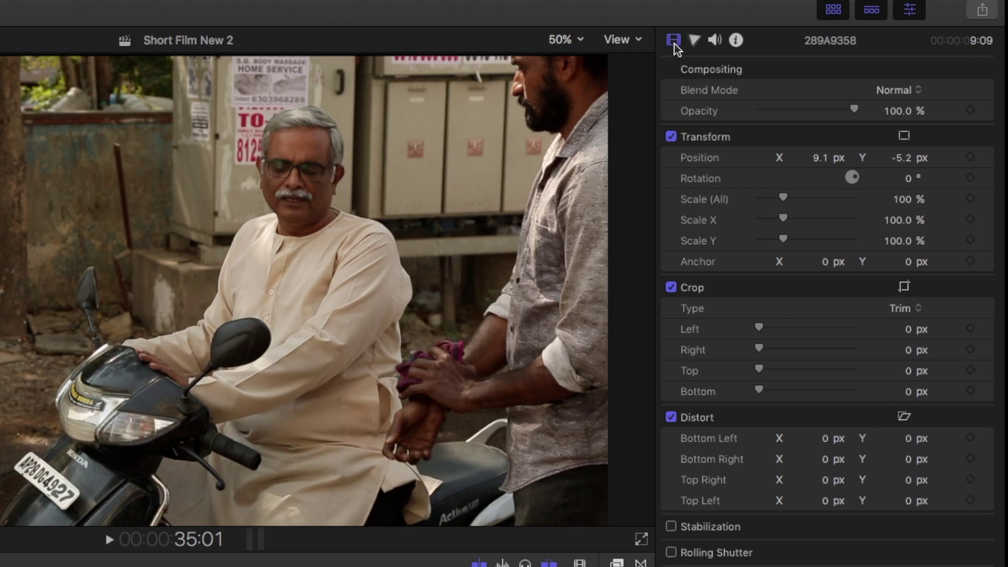
click(694, 41)
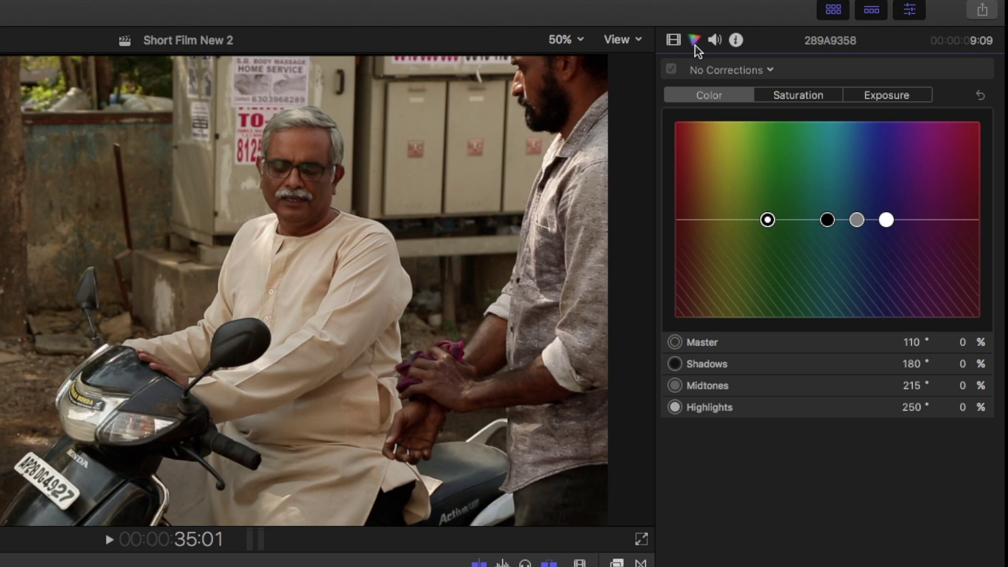
click(737, 42)
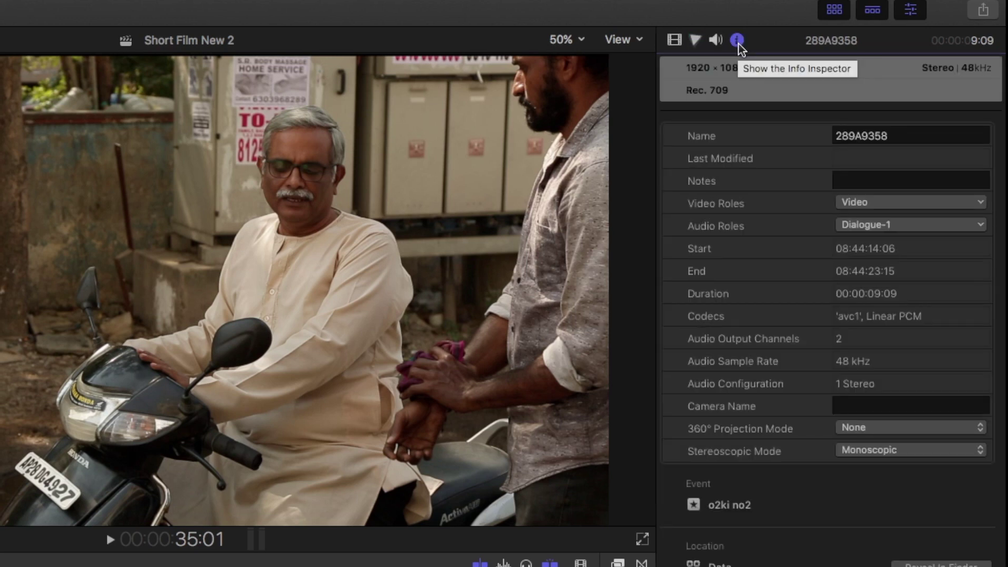
click(674, 41)
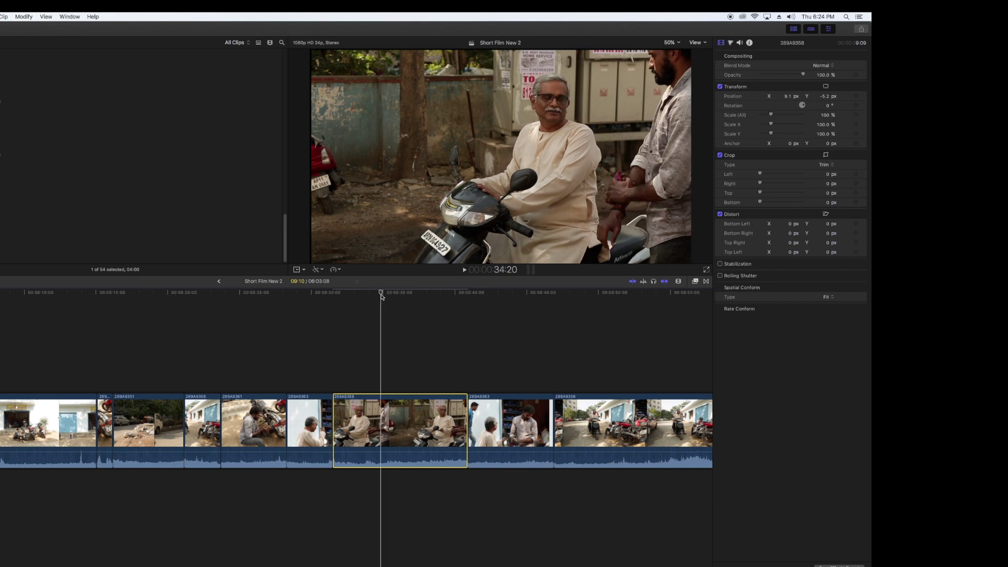
Clear the clip selection so the inspector shows Nothing to Inspect
click(387, 371)
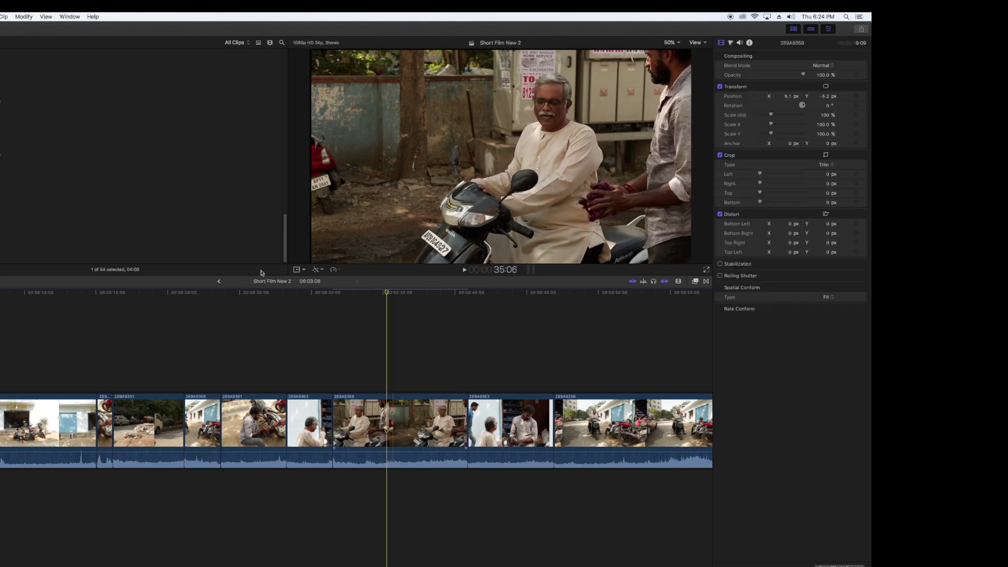
click(410, 342)
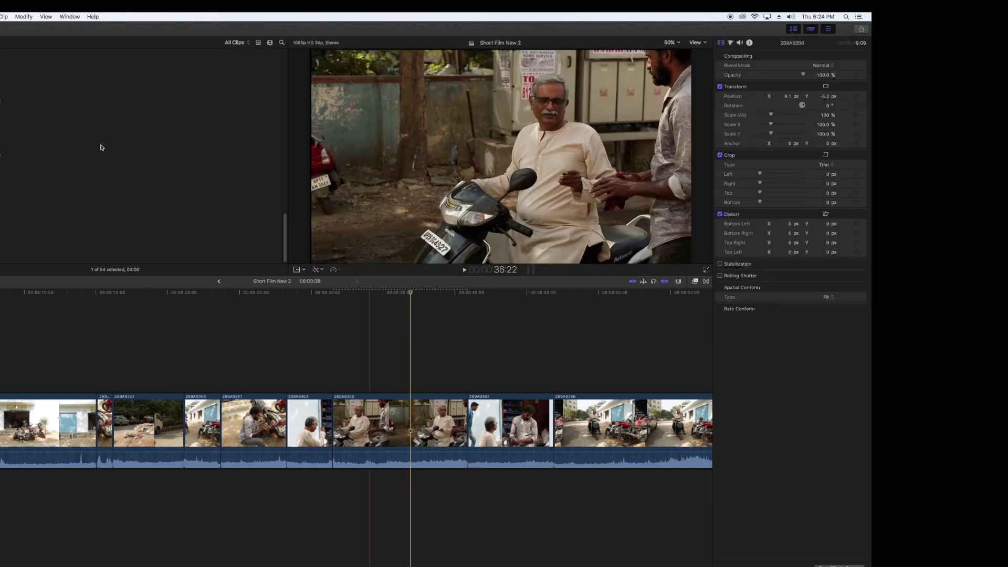
click(101, 146)
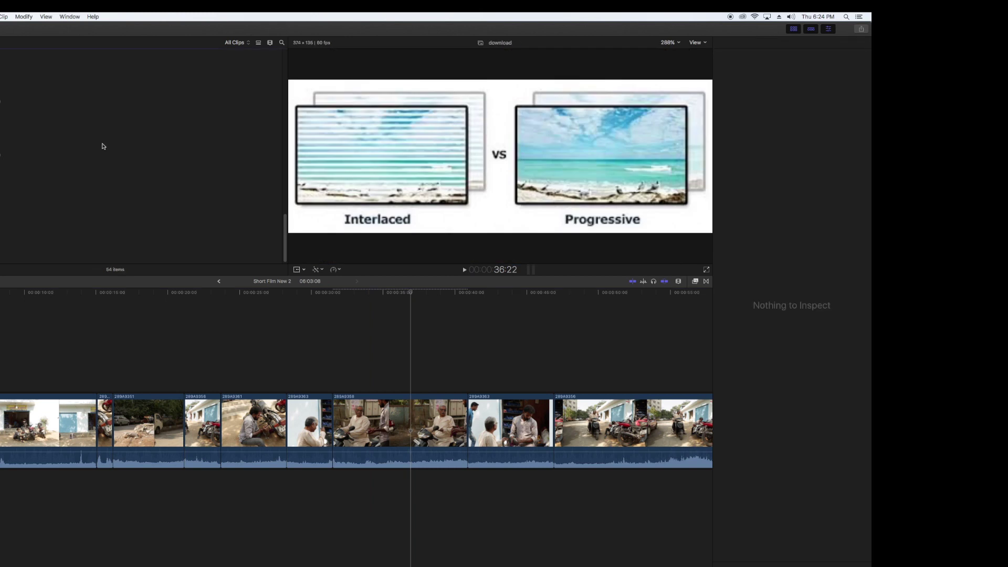
Switch the browser to another event's seven clips and reselect clip 289A9358 in the timeline
click(11, 69)
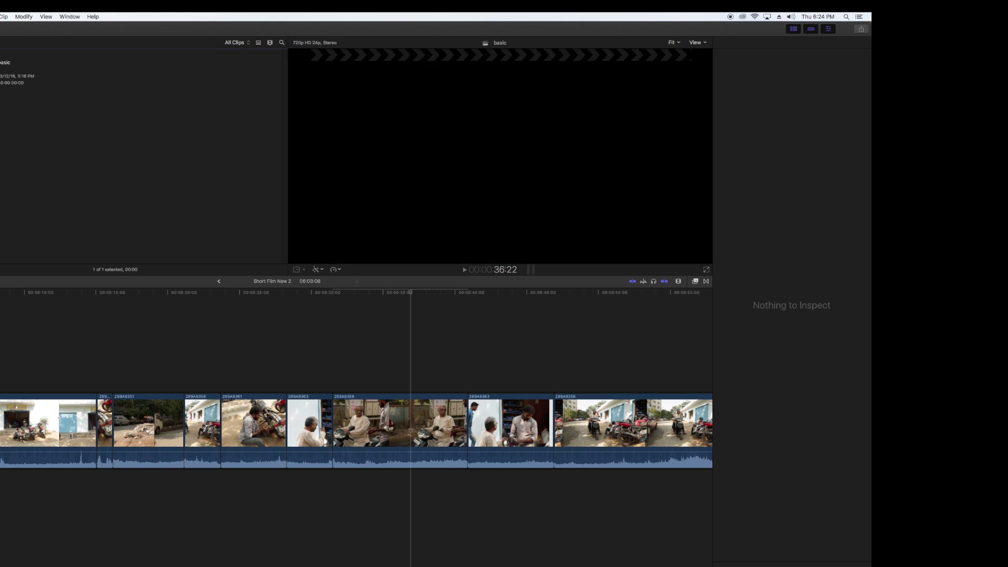
key(Down)
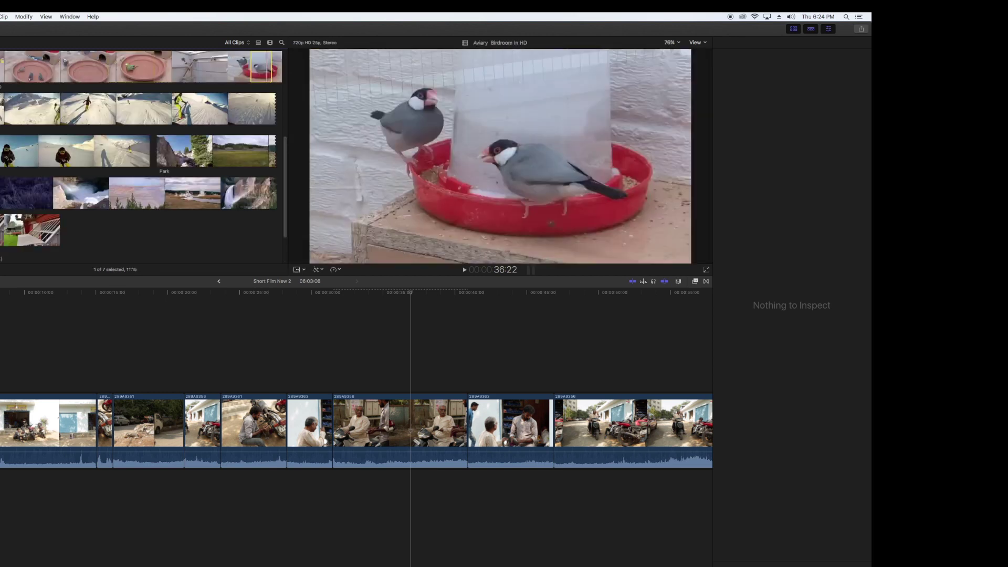
click(411, 294)
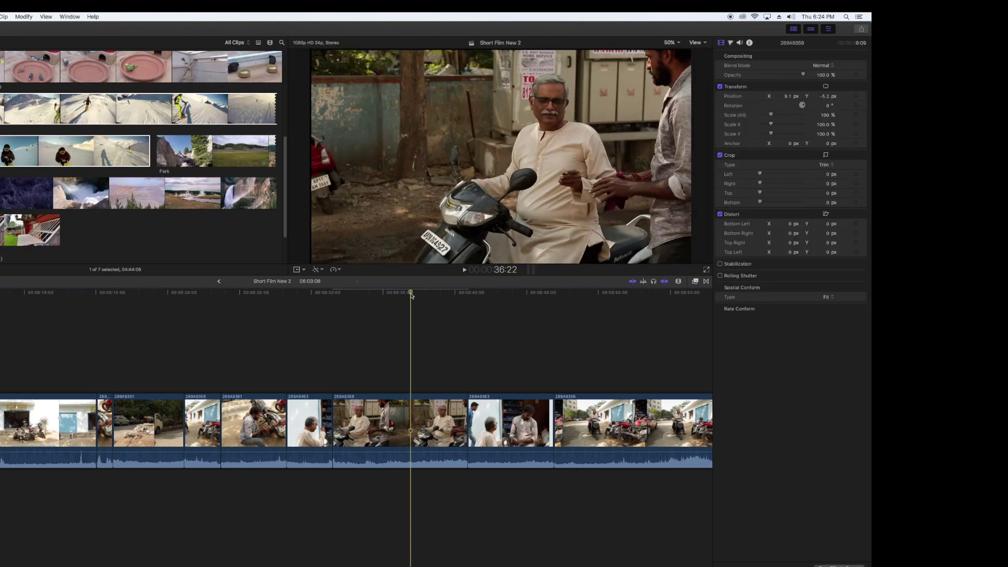
click(419, 405)
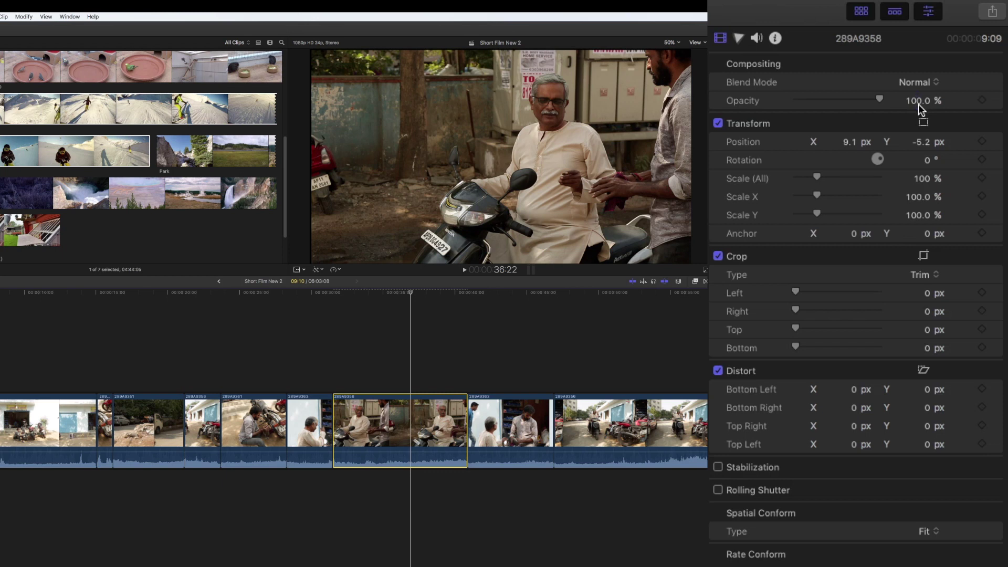
mouse_move(880, 103)
mouse_down()
mouse_move(792, 103)
mouse_move(898, 110)
mouse_up()
click(922, 85)
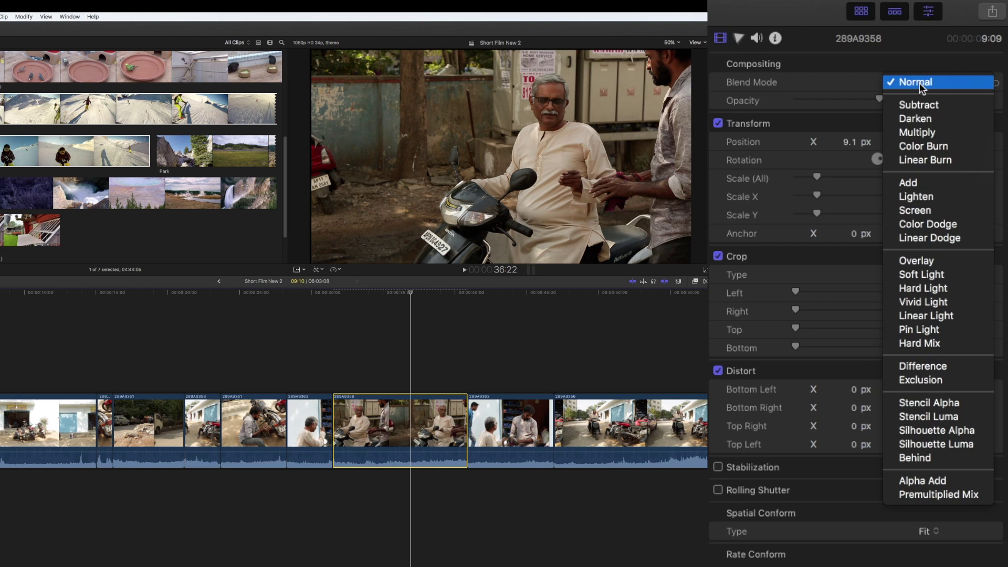
click(811, 125)
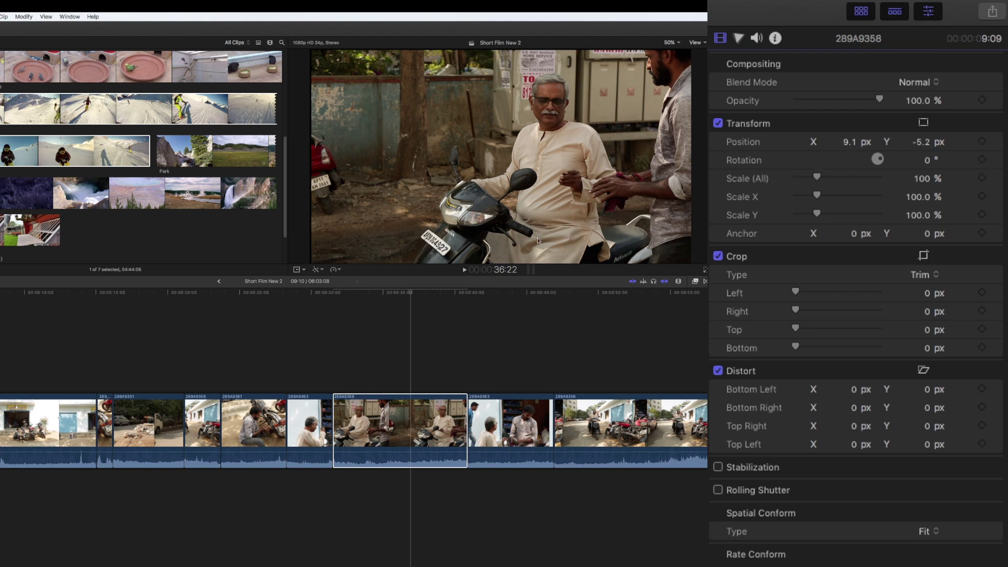
Try Scale (All) at about 189% and 275%, settling on 136%
drag(815, 177, 842, 179)
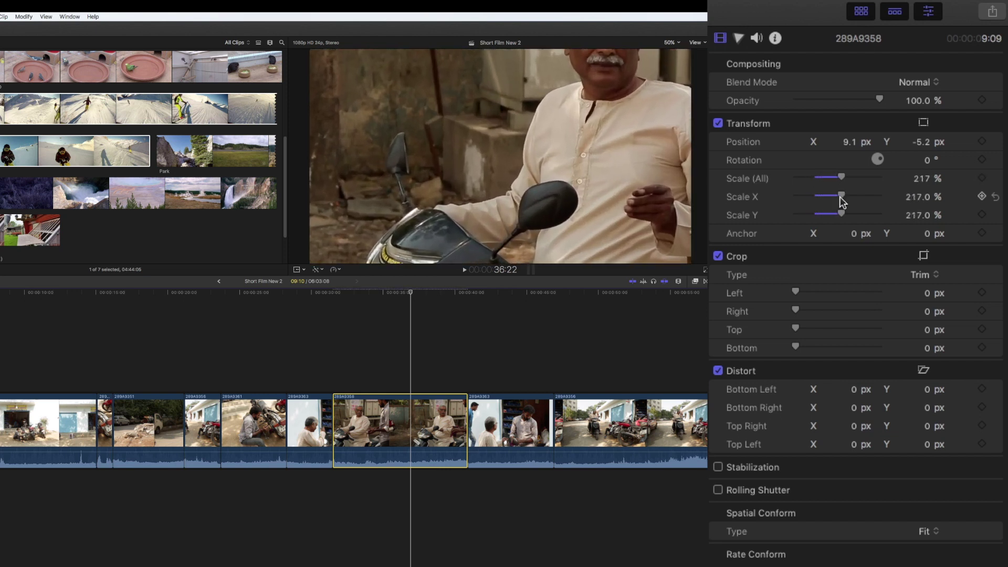
mouse_move(841, 178)
mouse_down()
mouse_move(857, 178)
mouse_move(815, 179)
mouse_move(824, 182)
mouse_up()
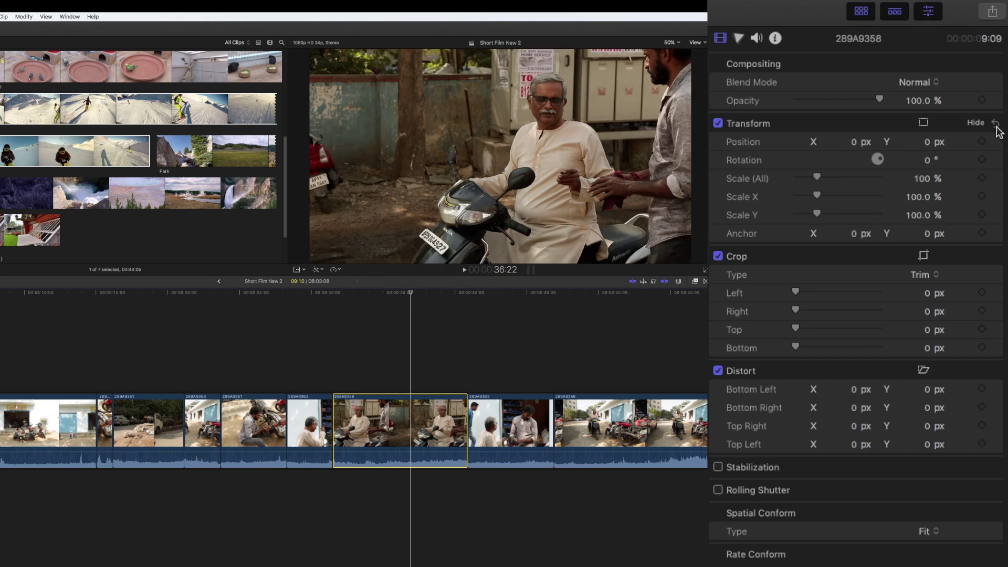
drag(820, 180, 847, 176)
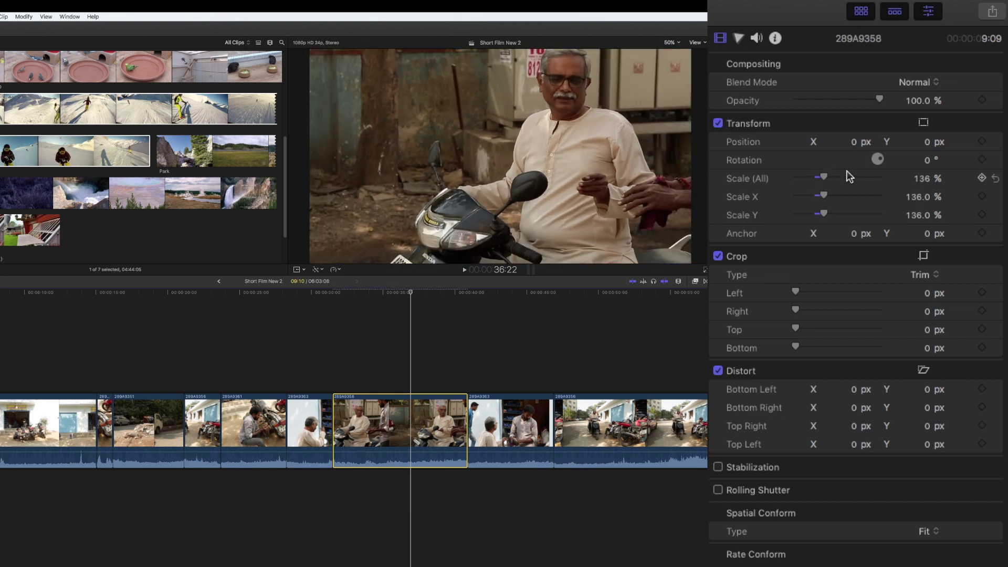
Reset scale to 100%, try about 129%, then reset Scale X and all scale values
click(996, 179)
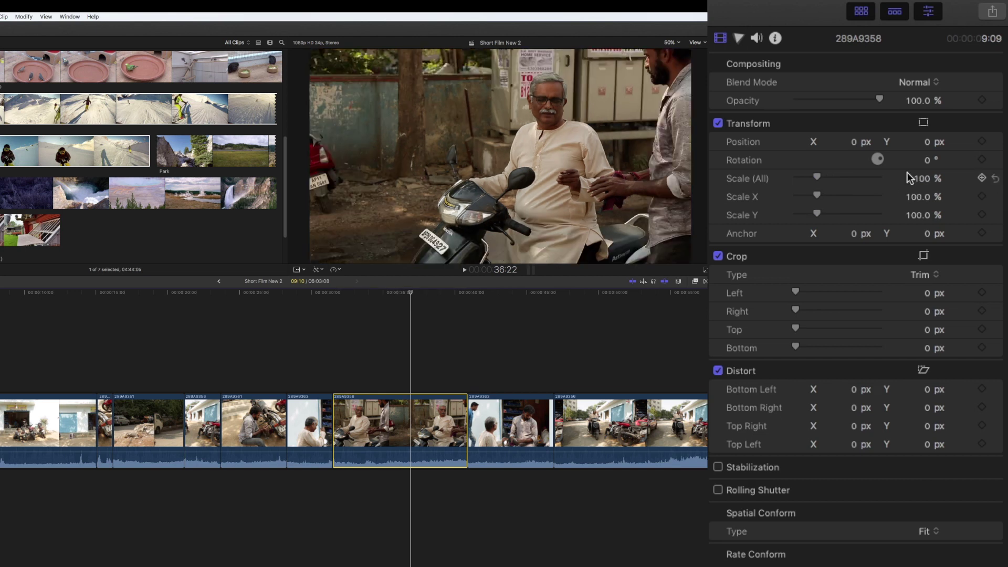
drag(817, 176, 852, 215)
click(995, 198)
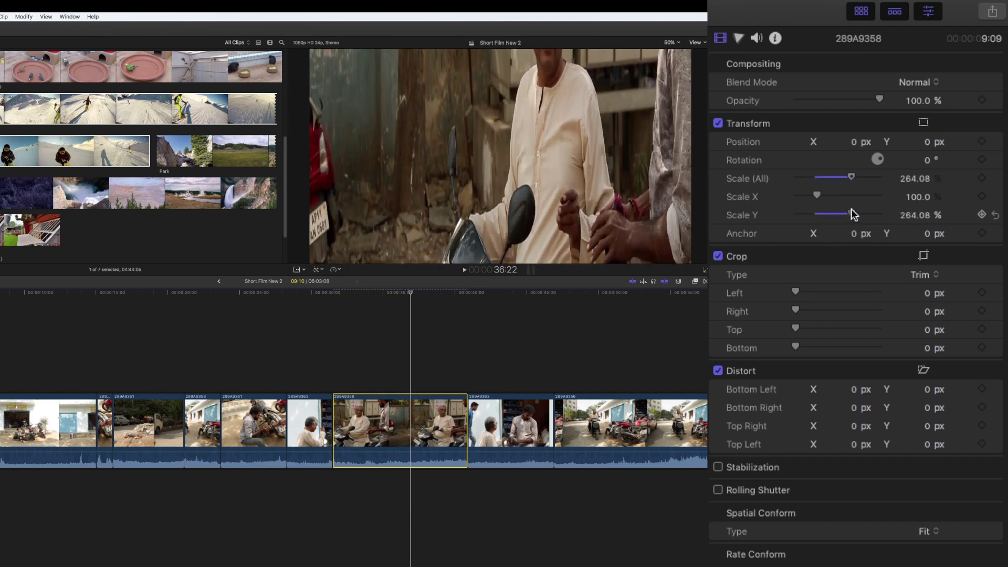
click(997, 217)
Try 125% scale and a 122% horizontal stretch, resetting to 100% each time
drag(816, 181, 822, 184)
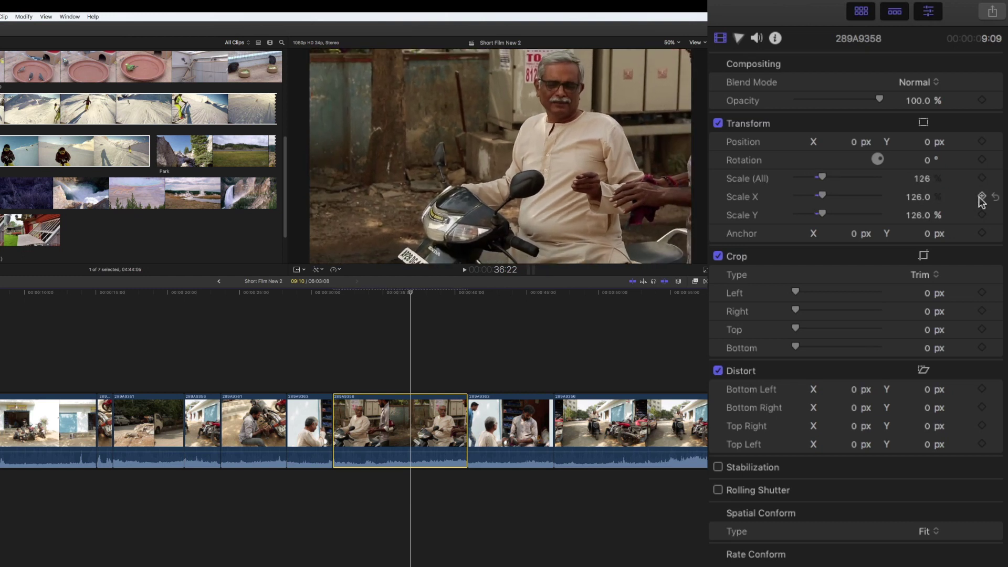
click(996, 179)
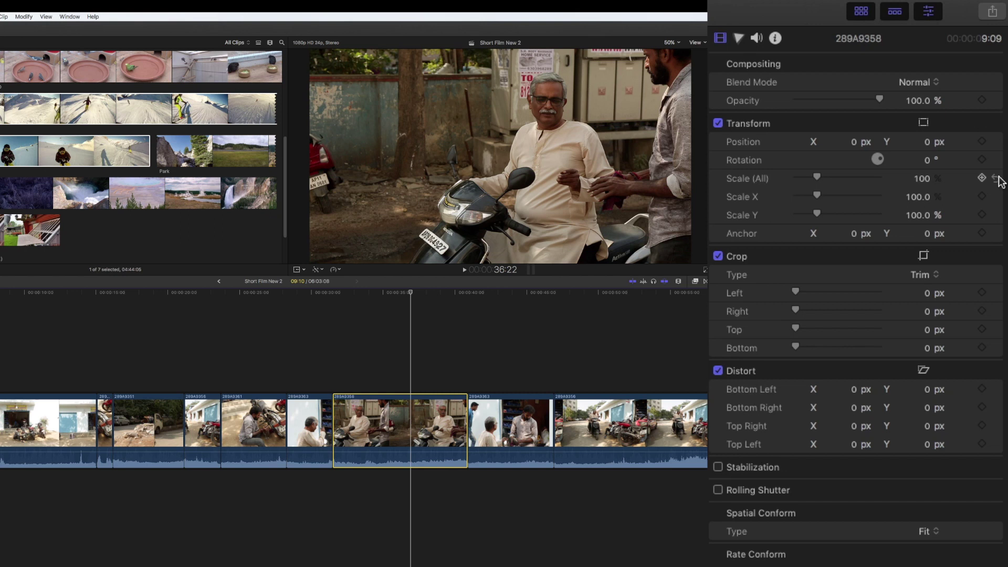
drag(819, 194, 830, 177)
click(995, 197)
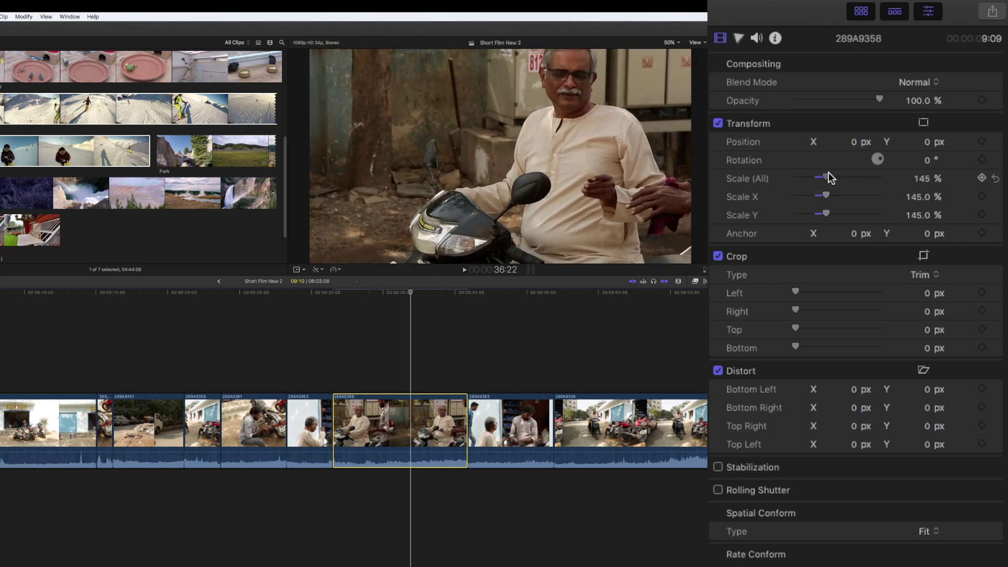
click(994, 178)
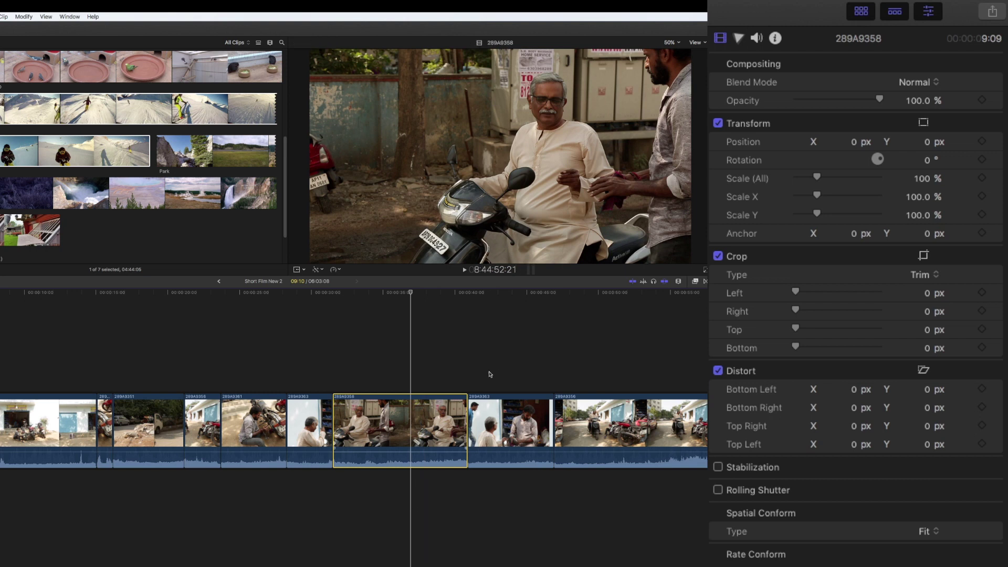
Select clip 289A9363, try vertical and horizontal position offsets, and reset X and Y to 0 px
click(500, 423)
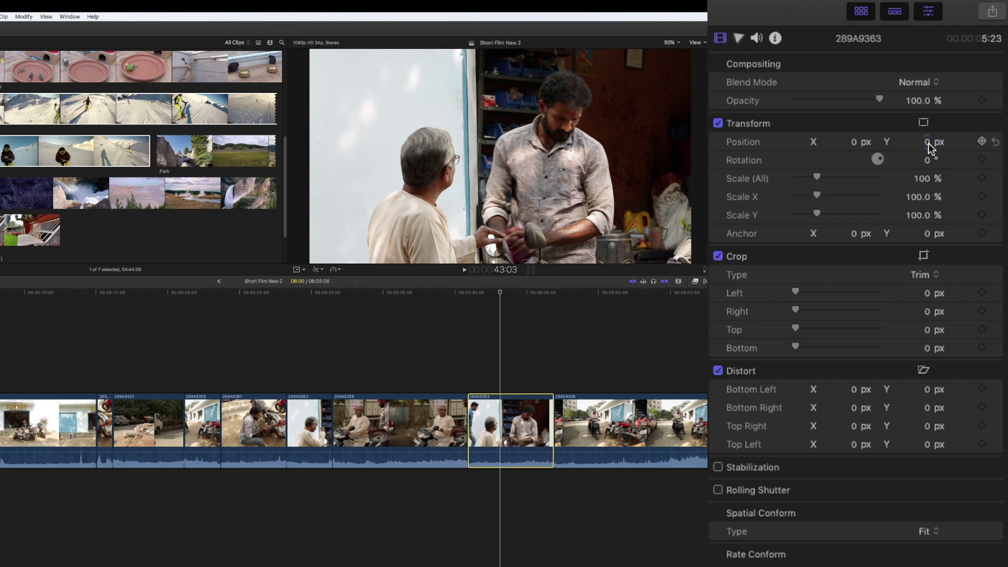
drag(928, 147, 942, 146)
drag(927, 140, 951, 119)
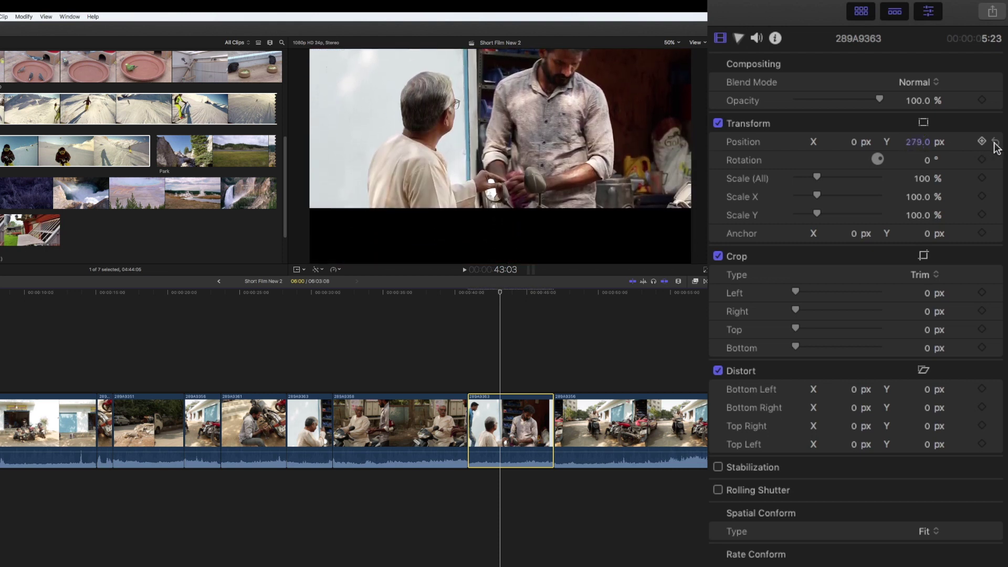
click(995, 143)
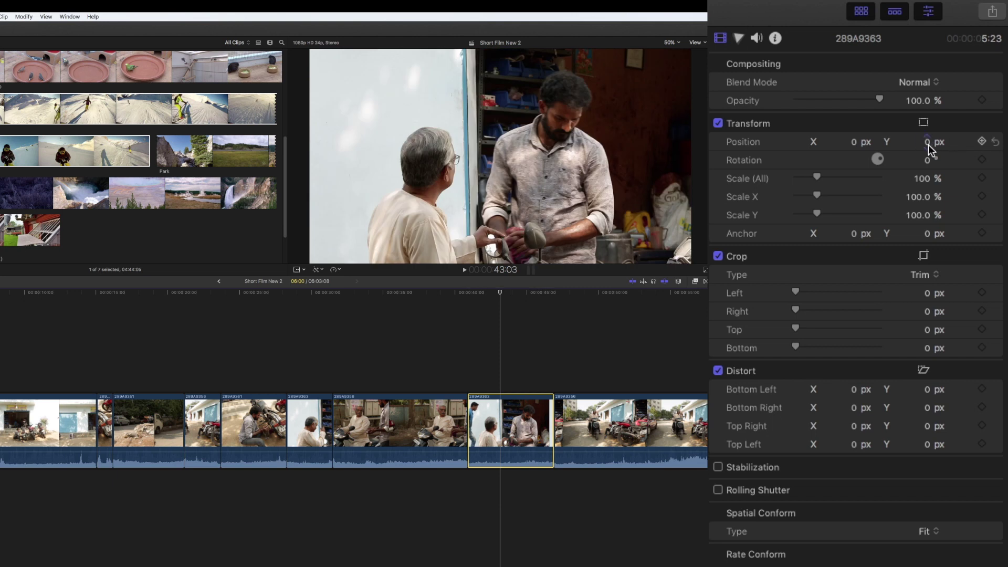
mouse_move(927, 142)
mouse_down()
mouse_move(927, 129)
mouse_move(927, 142)
mouse_up()
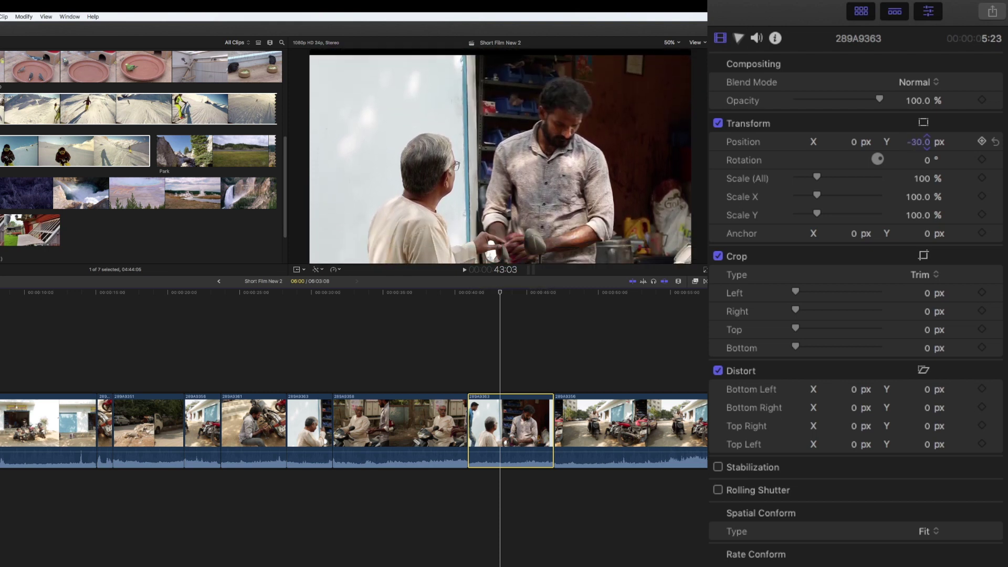
click(996, 142)
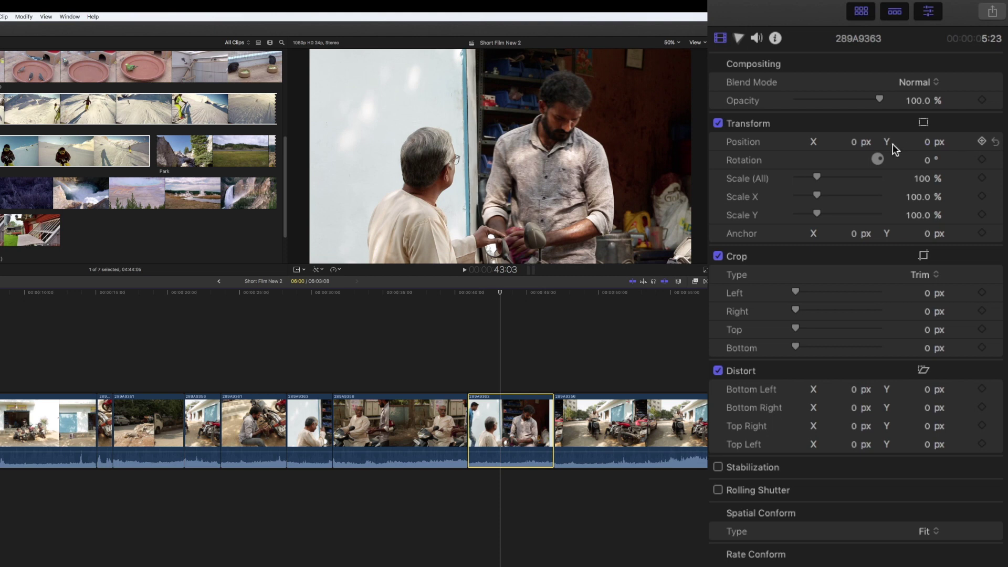
drag(854, 143, 854, 142)
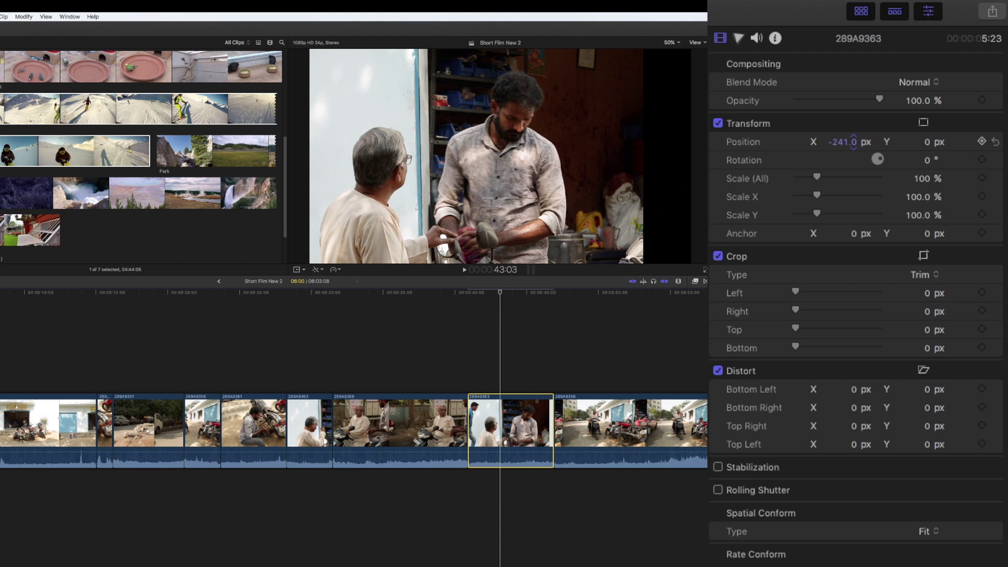
click(995, 142)
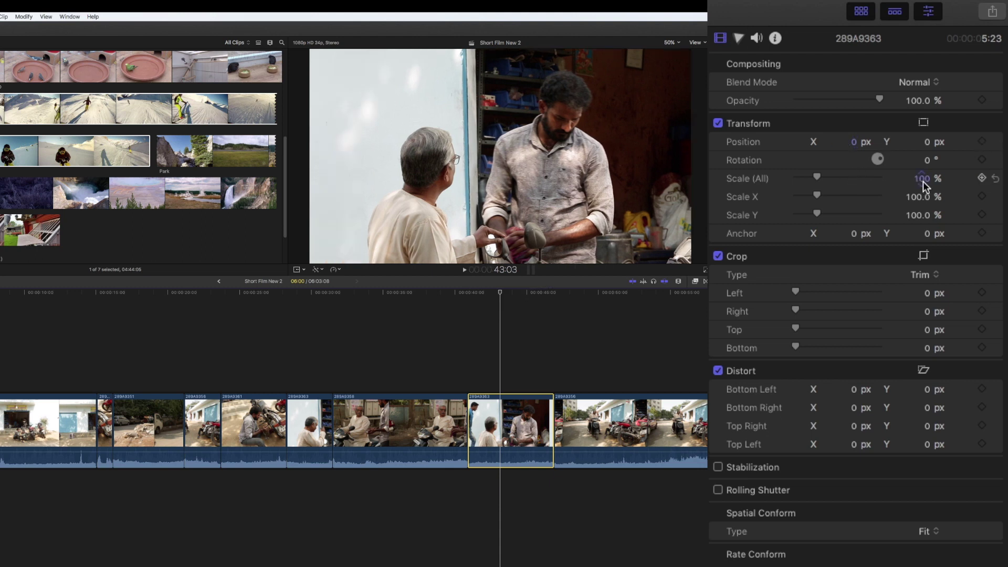
Shrink clip 289A9363 to 59% and move it to X -385.2, Y 203.2
drag(817, 179, 811, 185)
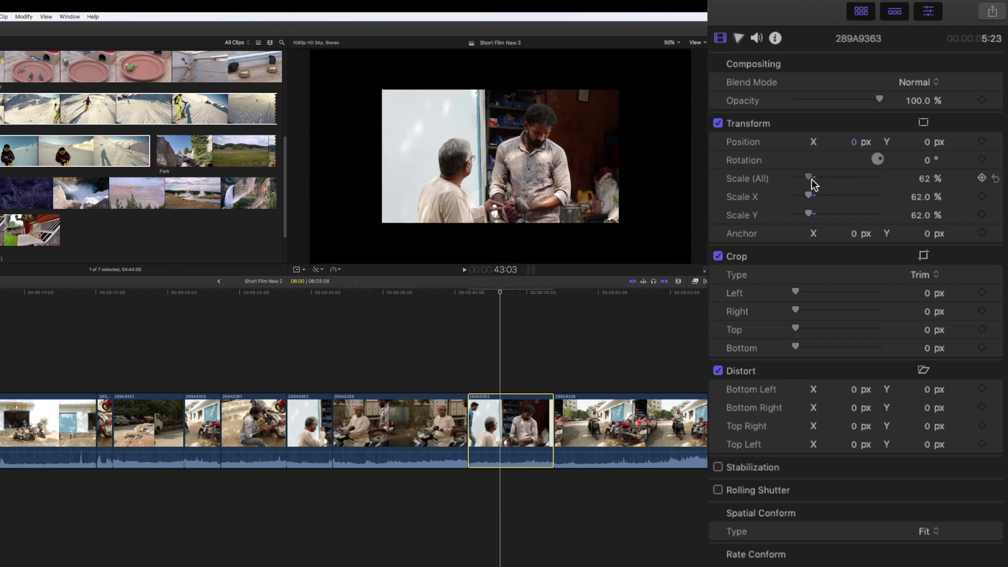
drag(928, 143, 927, 95)
drag(858, 143, 777, 143)
drag(920, 147, 919, 141)
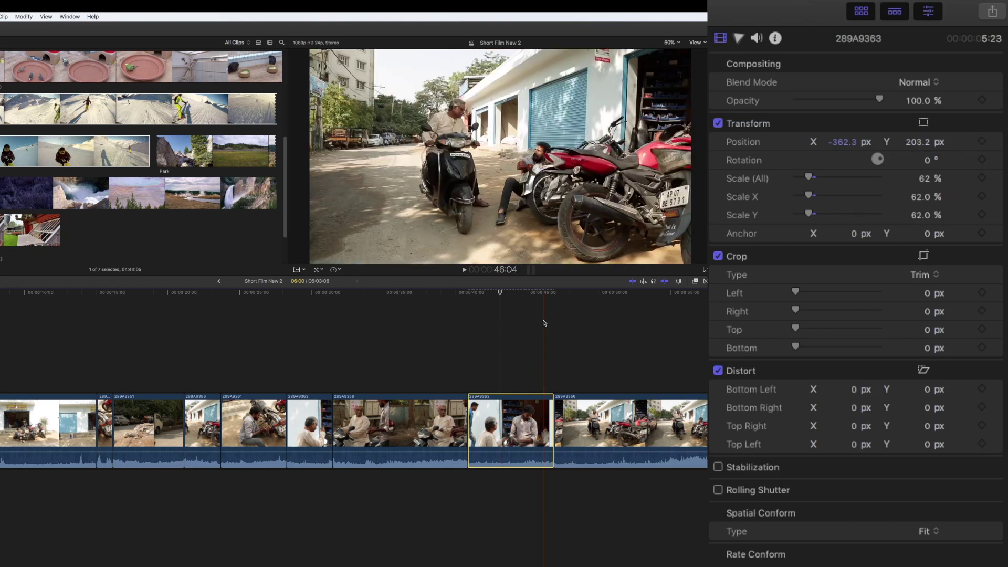
drag(809, 177, 809, 179)
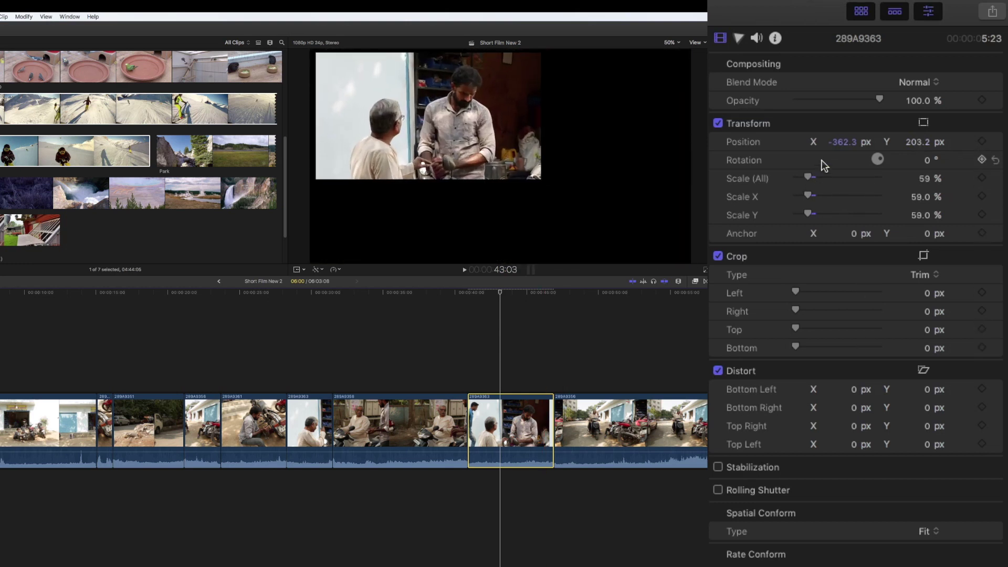
drag(842, 142, 830, 141)
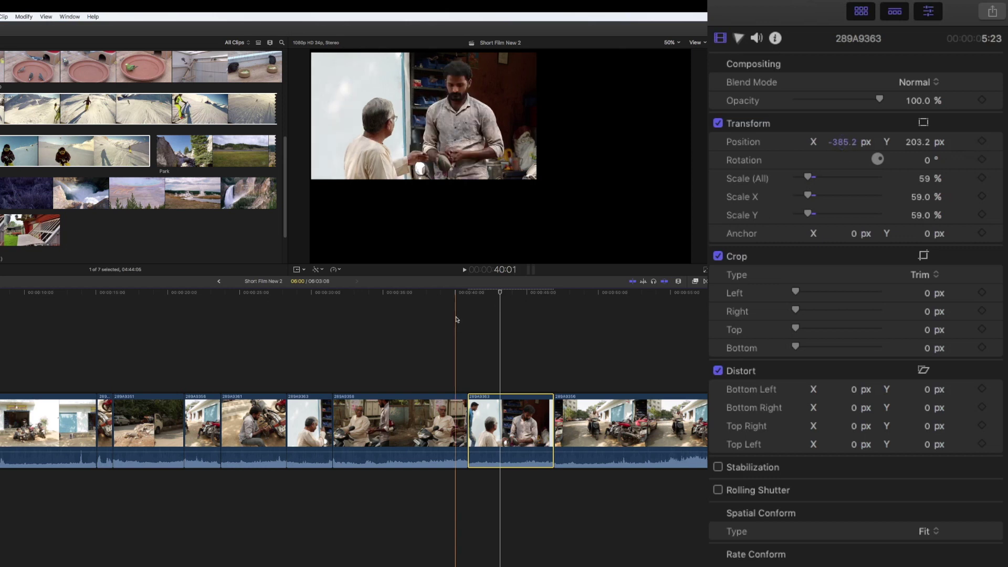
Mark an in/out range on the Park clip and connect it above 289A9363
click(198, 152)
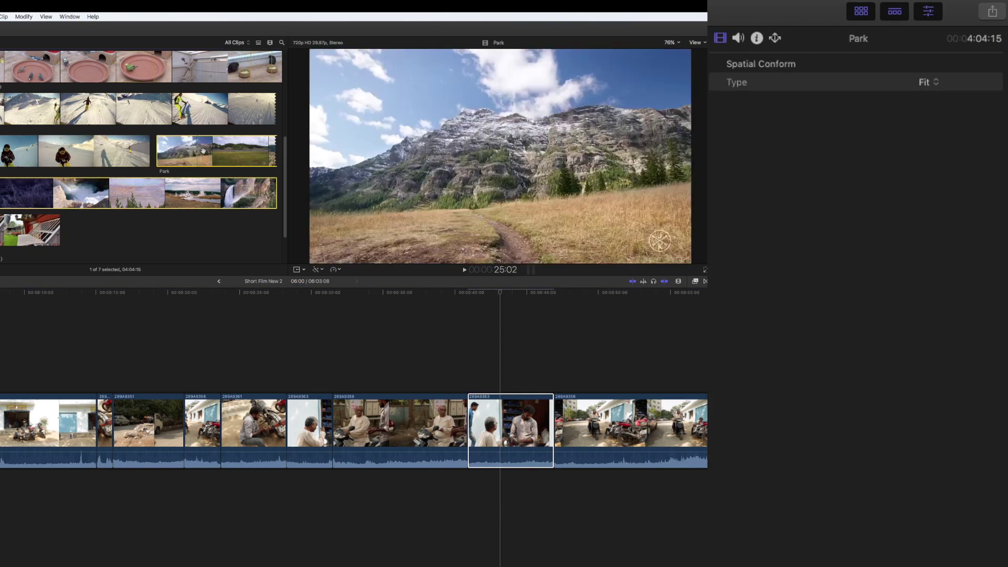
key(i)
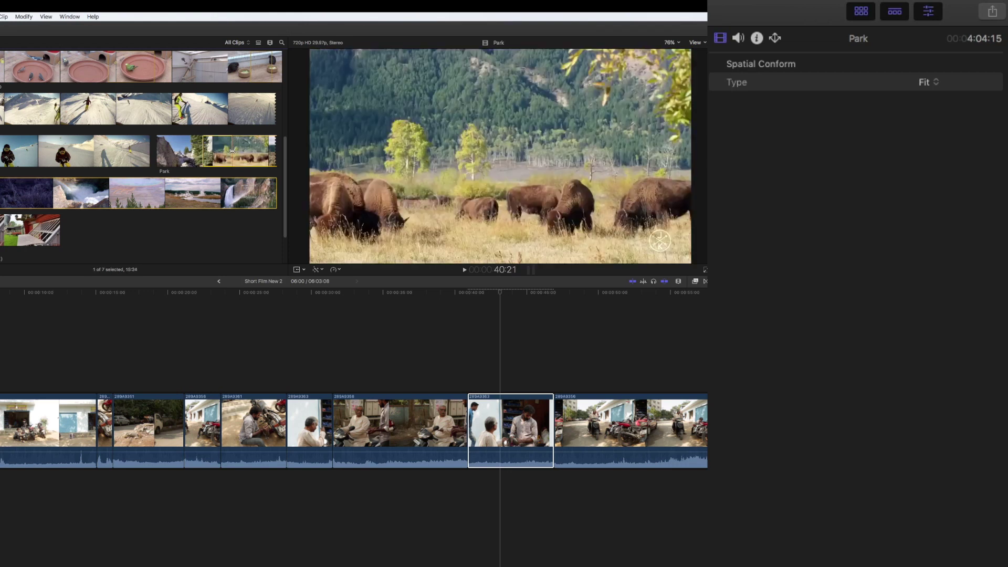
key(o)
drag(231, 152, 473, 360)
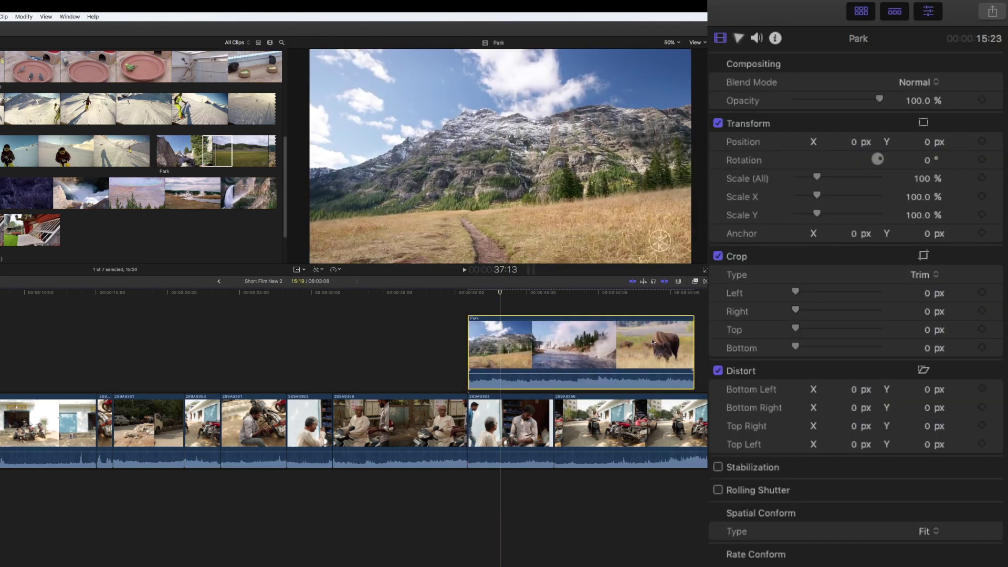
Trim Park to end with 289A9363, scale it to 51%, and move it to X -465.4, Y -272.8
drag(693, 341, 553, 339)
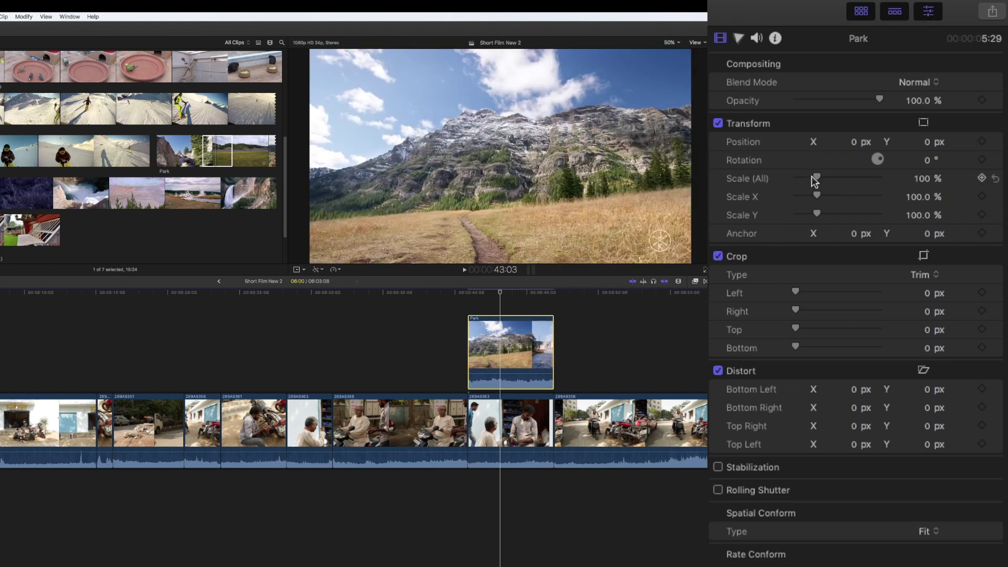
drag(814, 177, 802, 181)
drag(925, 143, 921, 138)
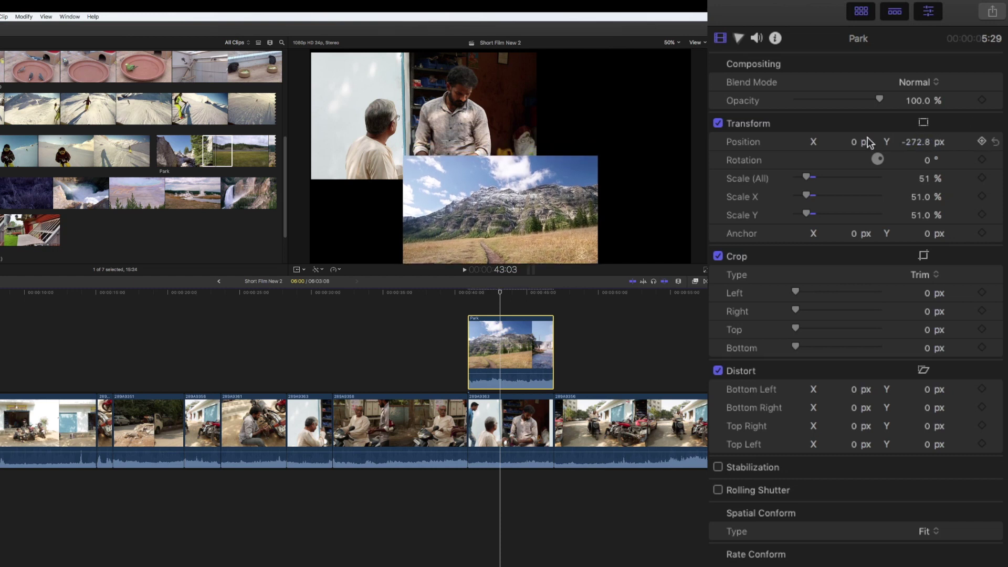
drag(851, 142, 841, 140)
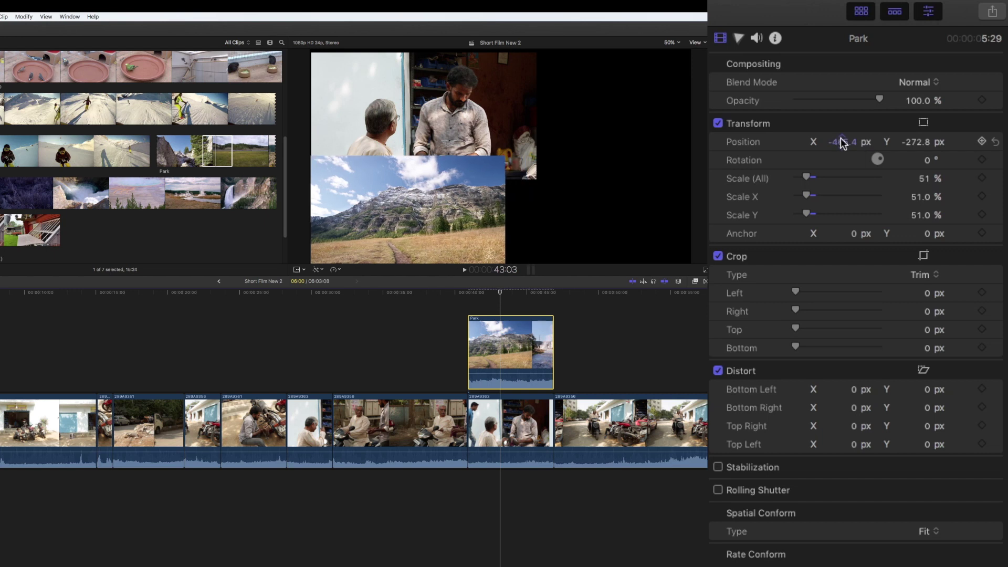
Shrink clip 289A9363 to 50% at X -474.7, Y 289.2 and play the composite
click(517, 420)
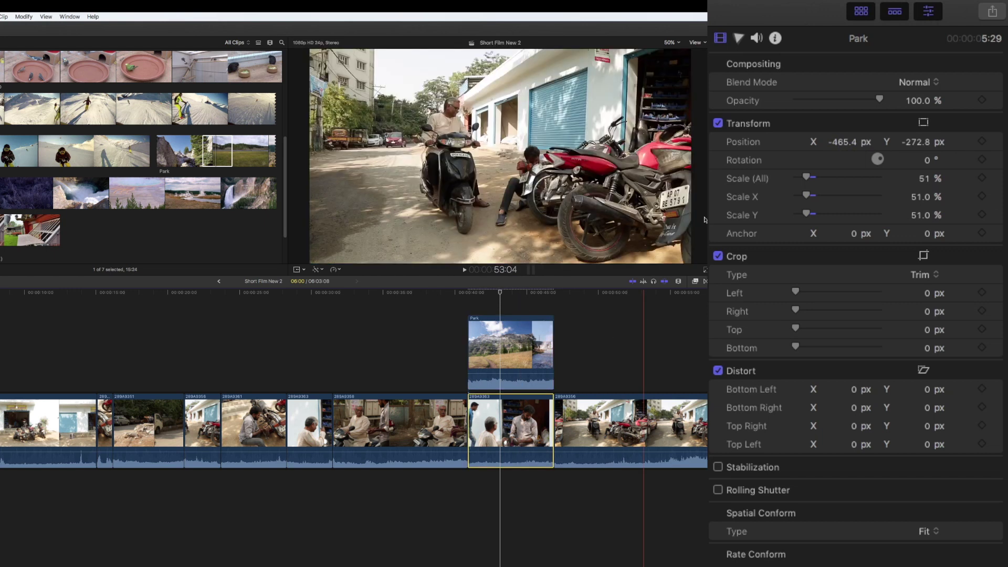
drag(809, 180, 806, 180)
mouse_move(852, 143)
mouse_down()
mouse_move(835, 143)
mouse_move(908, 150)
mouse_move(930, 139)
mouse_move(932, 125)
mouse_move(849, 139)
mouse_up()
key(space)
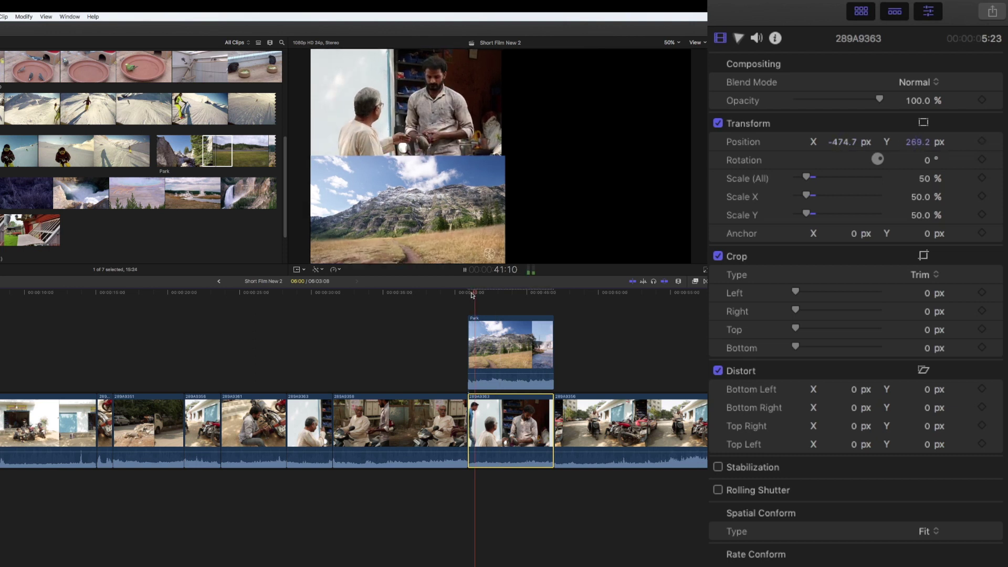
Detach the Park clip's audio and delete the detached audio clip
right_click(510, 345)
click(534, 369)
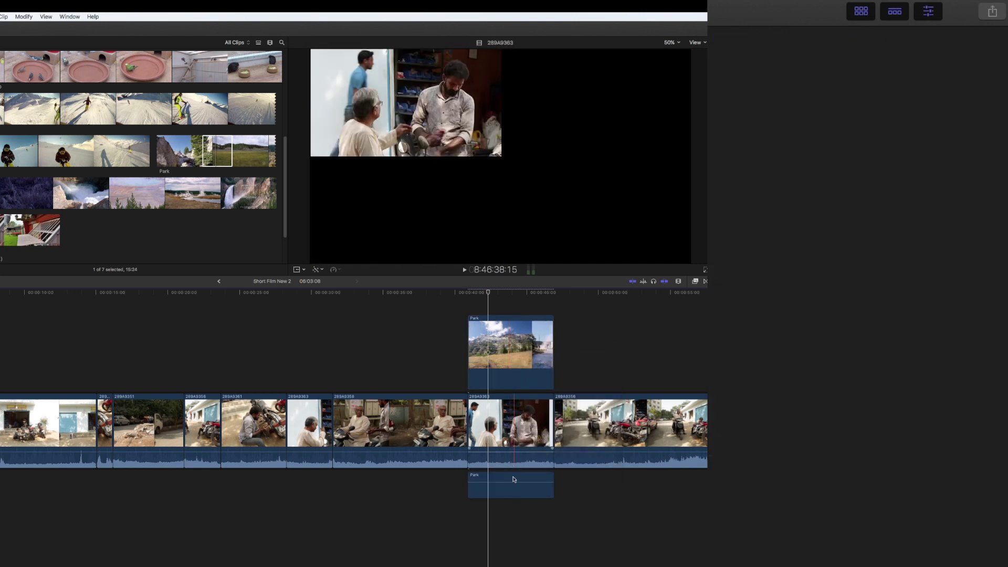
click(513, 479)
key(Delete)
mouse_move(488, 292)
mouse_down()
mouse_move(472, 294)
mouse_move(490, 295)
mouse_up()
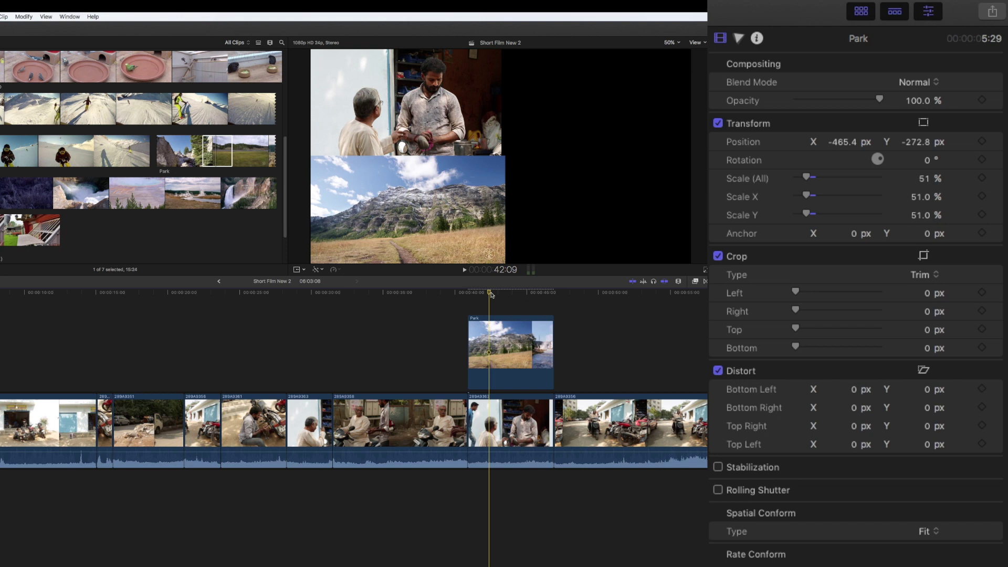
Reset Park's scale, try 115%, then enter 50% for Scale (All)
drag(491, 294, 497, 294)
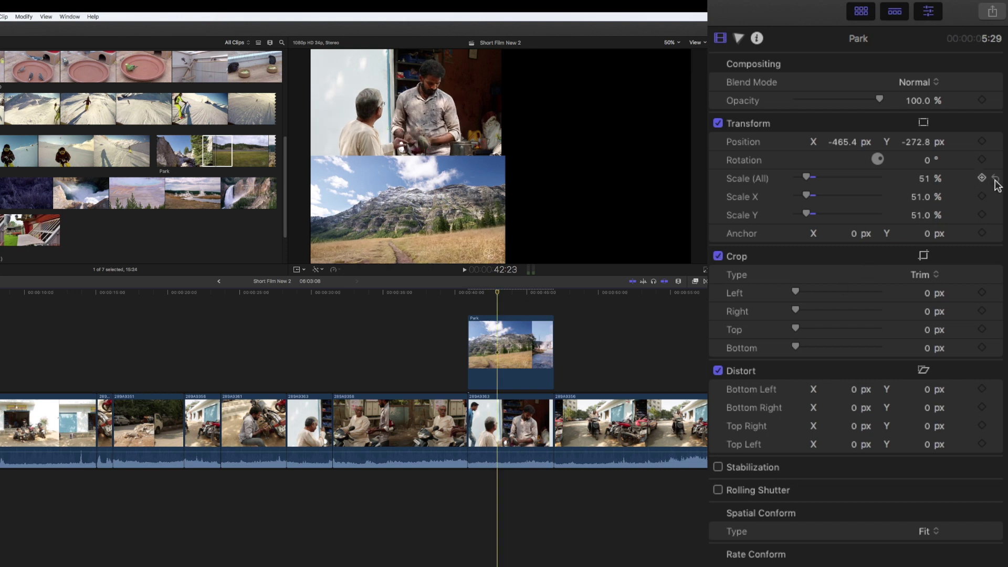
click(996, 180)
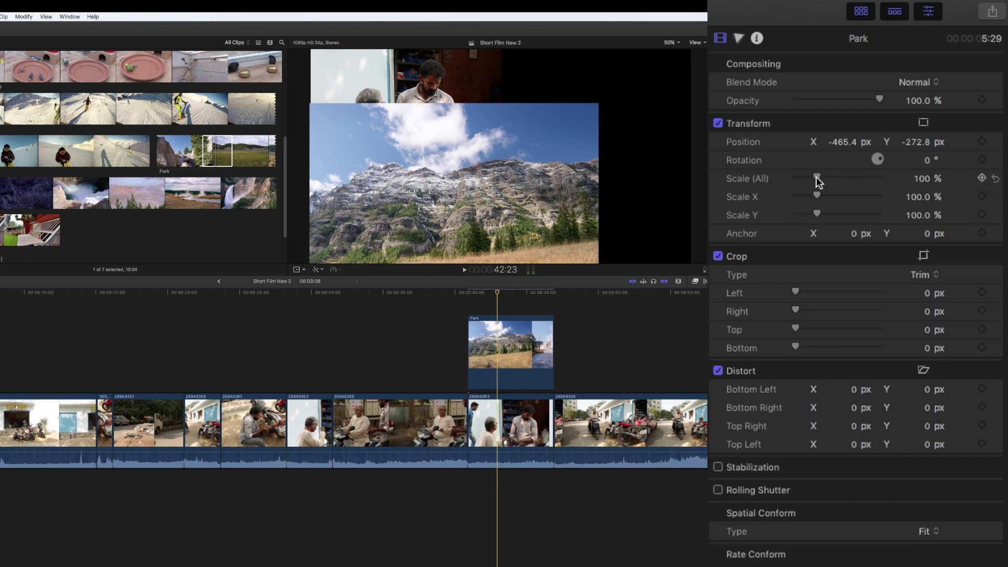
drag(816, 177, 820, 178)
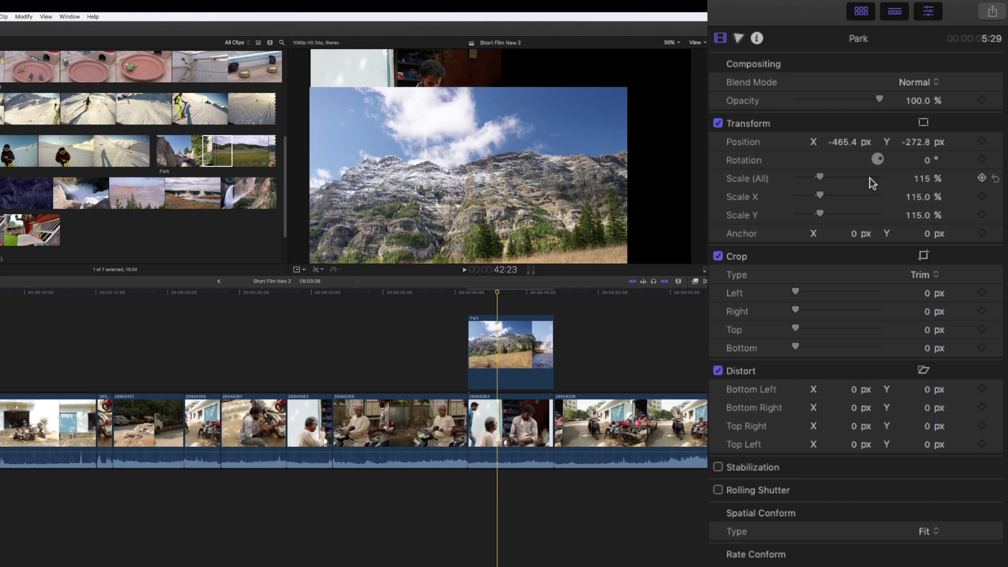
click(925, 180)
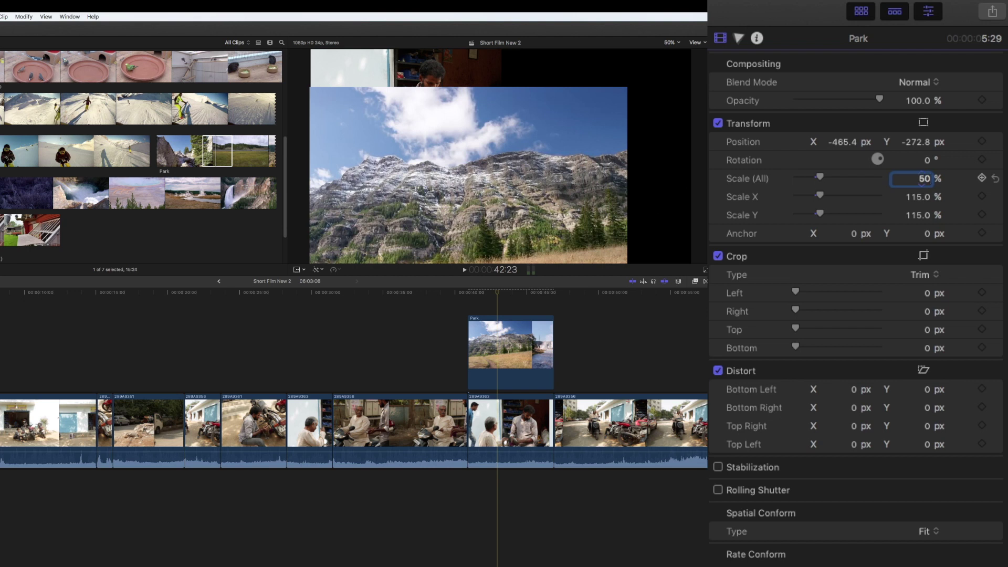
key(Return)
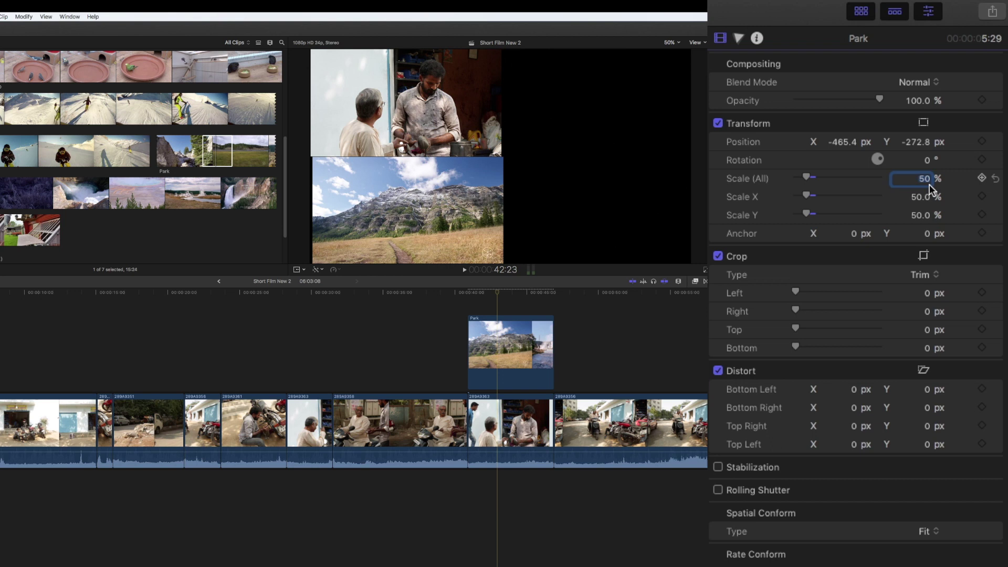
Try 60% opacity on Park, then reset its opacity to 100%
click(912, 100)
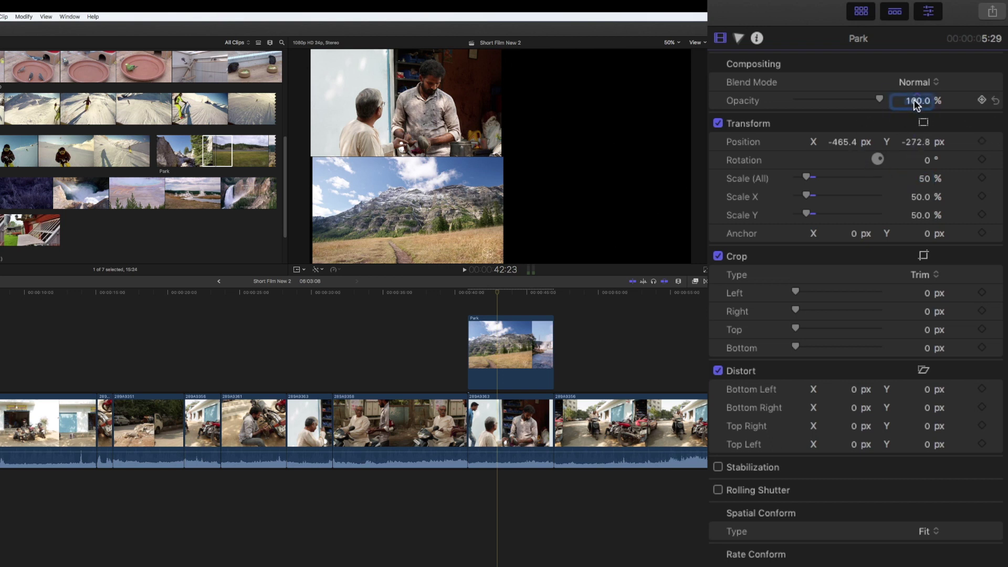
text(60)
key(Return)
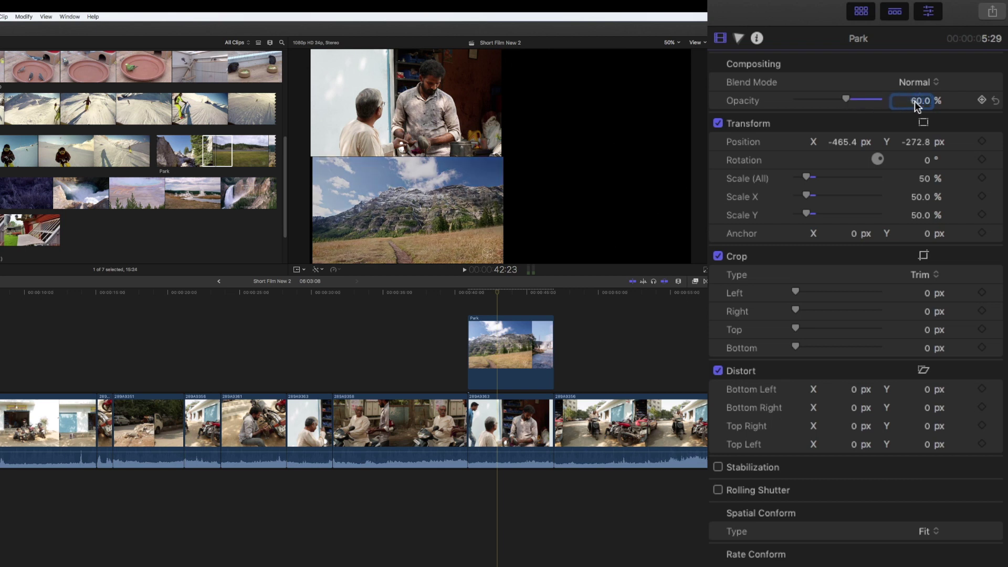
click(996, 101)
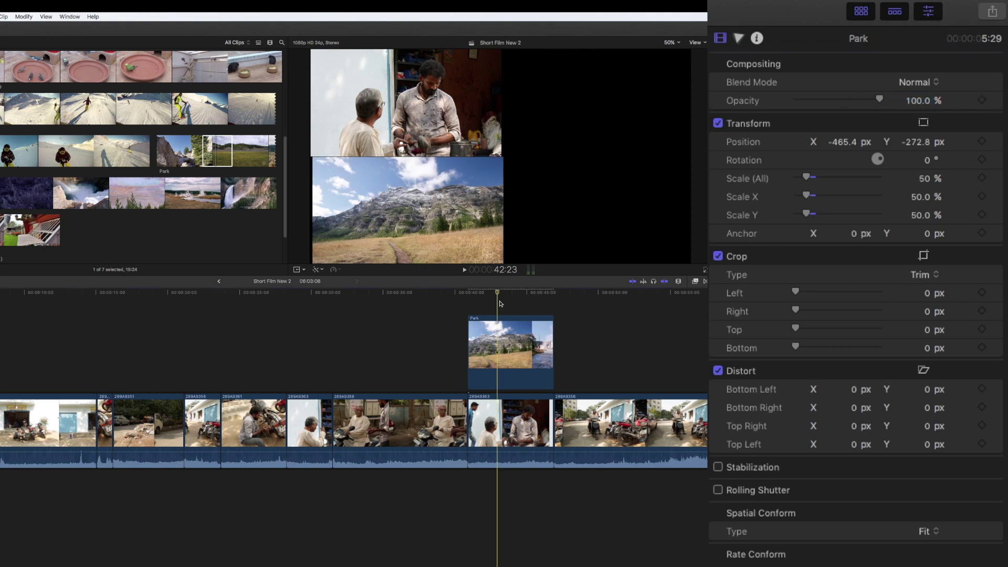
click(579, 420)
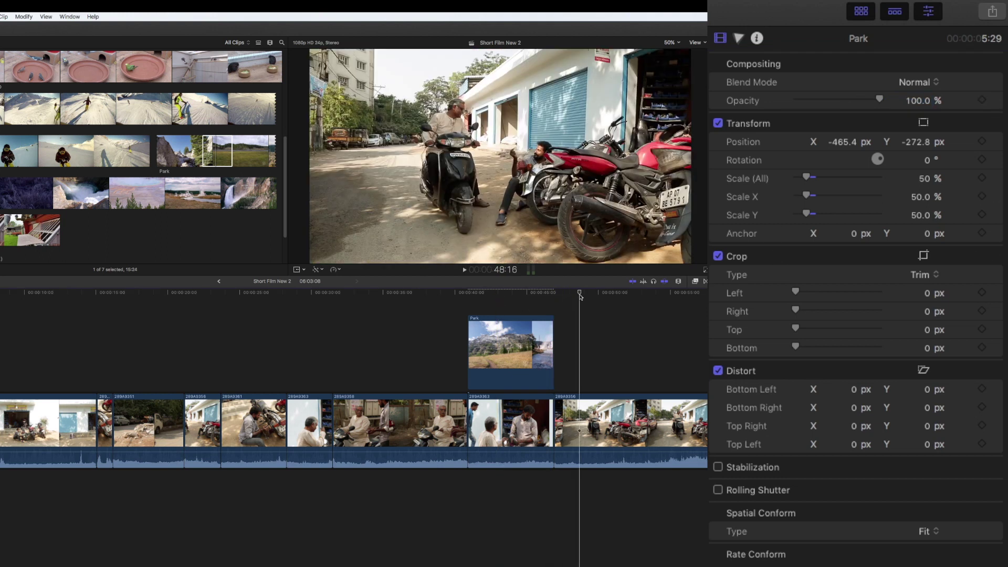
Trial-crop clip 289A9356 326 px left, 676 px right, then 483 px left, and reset the crop
click(626, 414)
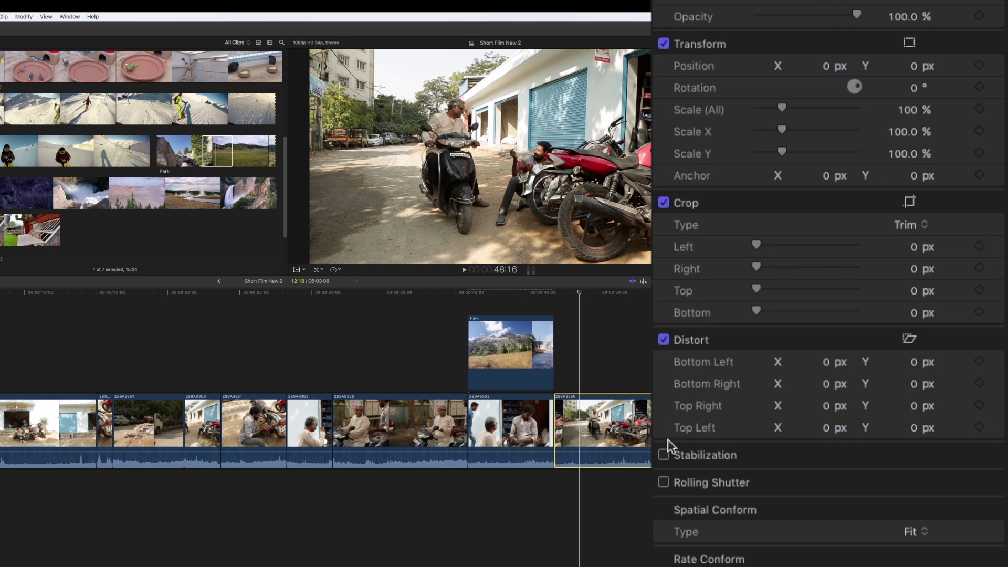
mouse_move(756, 245)
mouse_down()
mouse_move(807, 231)
mouse_move(745, 229)
mouse_up()
drag(756, 269, 734, 315)
drag(756, 245, 801, 246)
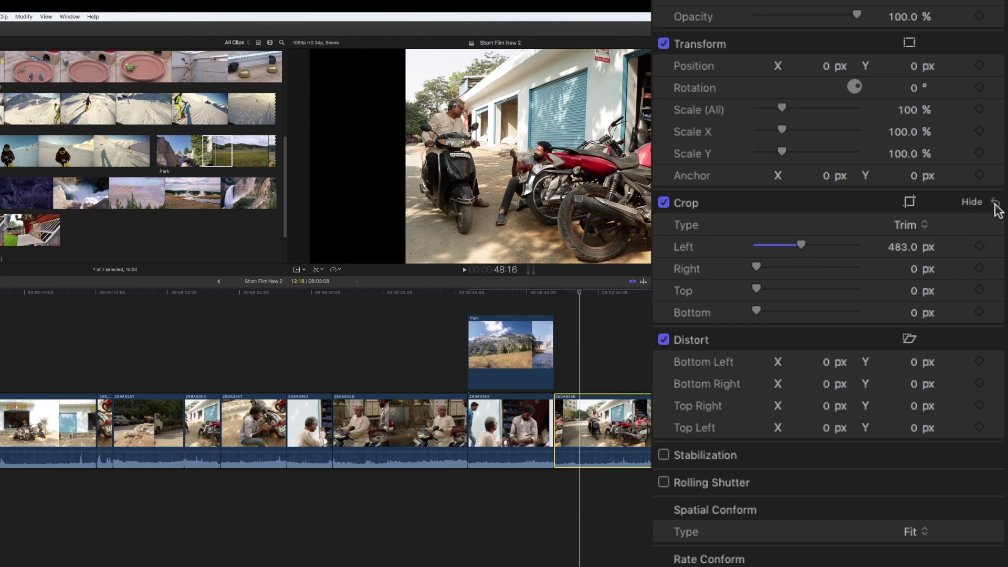
click(996, 203)
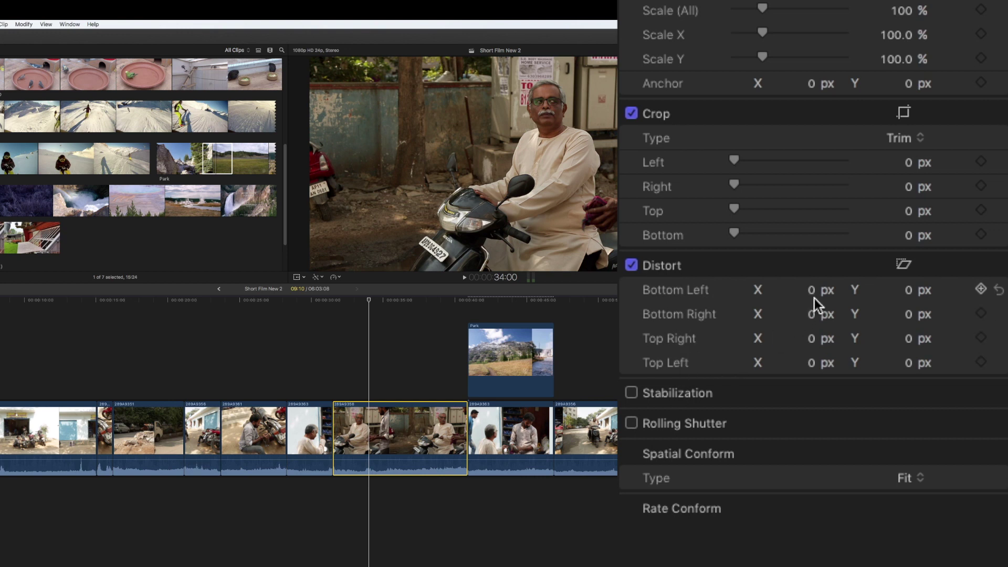
Skew the scooter clip by moving its four Distort corners and scale it to 54%
drag(812, 297, 908, 364)
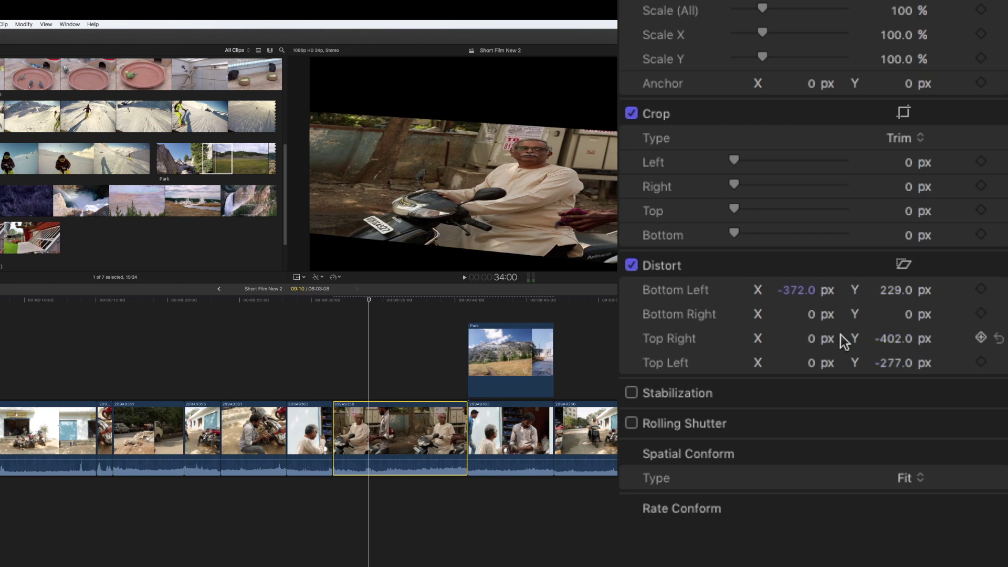
mouse_move(812, 339)
mouse_down()
mouse_move(840, 336)
mouse_move(754, 337)
mouse_move(813, 344)
mouse_up()
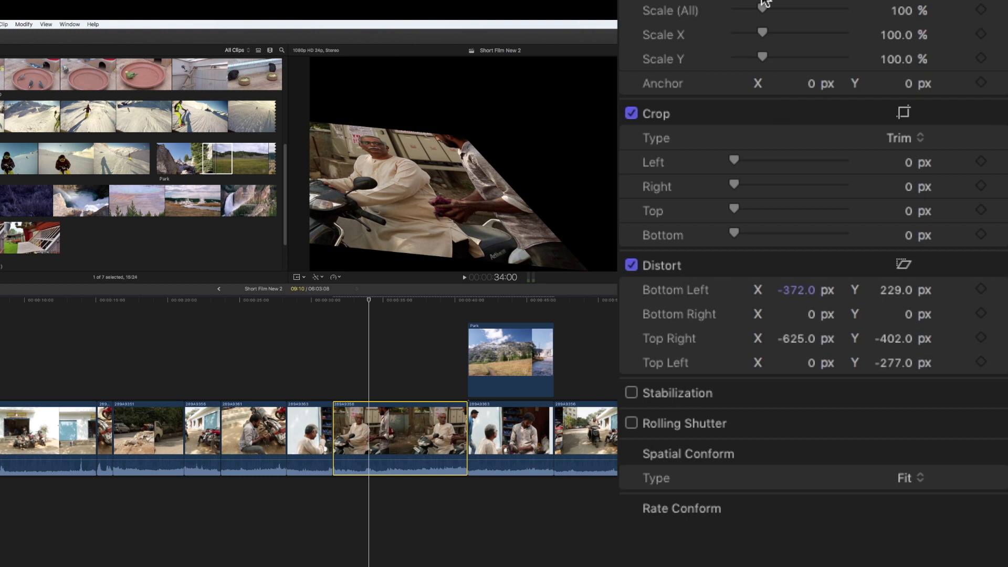
drag(761, 6, 750, 11)
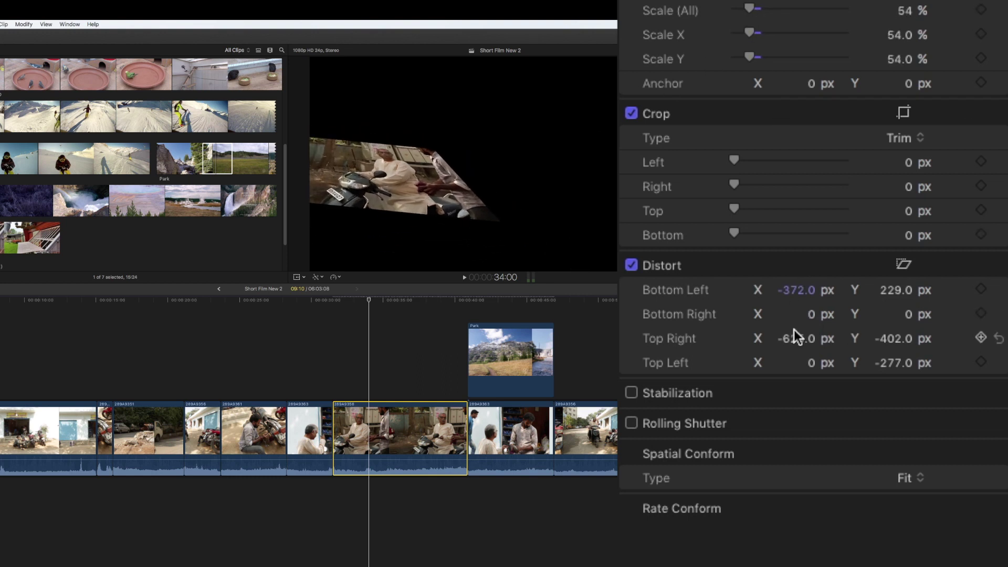
mouse_move(812, 318)
mouse_down()
mouse_move(813, 299)
mouse_move(813, 336)
mouse_move(811, 309)
mouse_up()
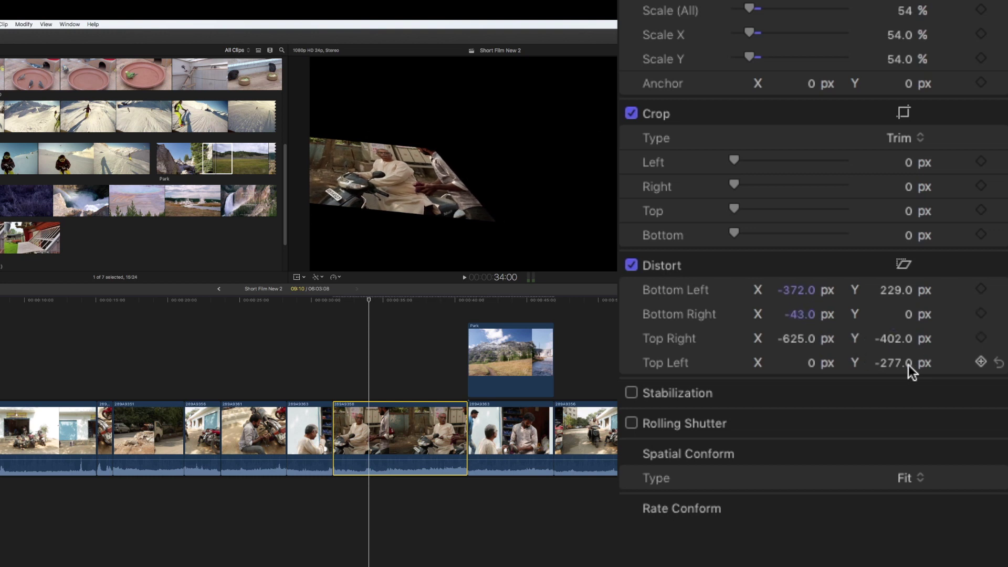
drag(892, 362, 892, 352)
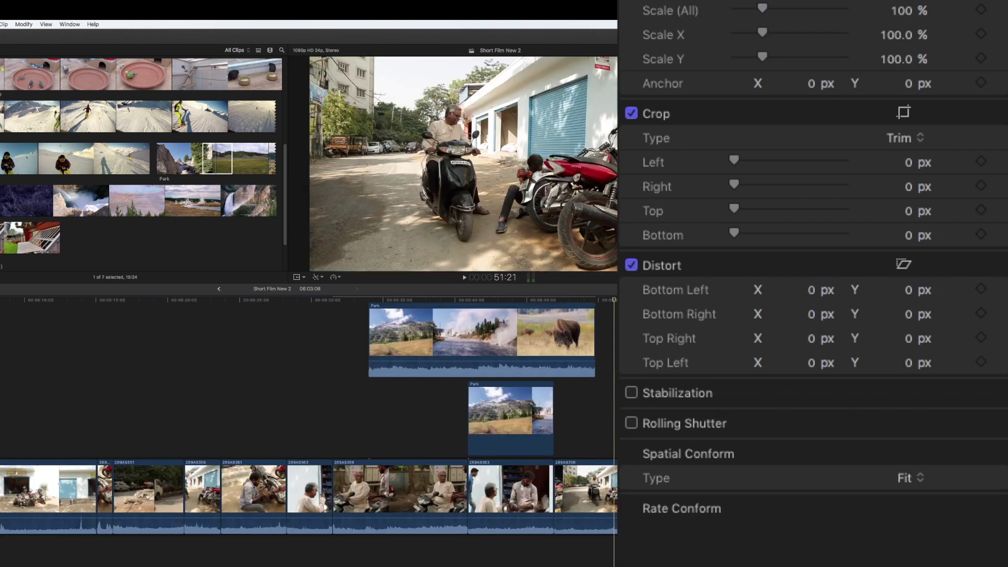
click(586, 489)
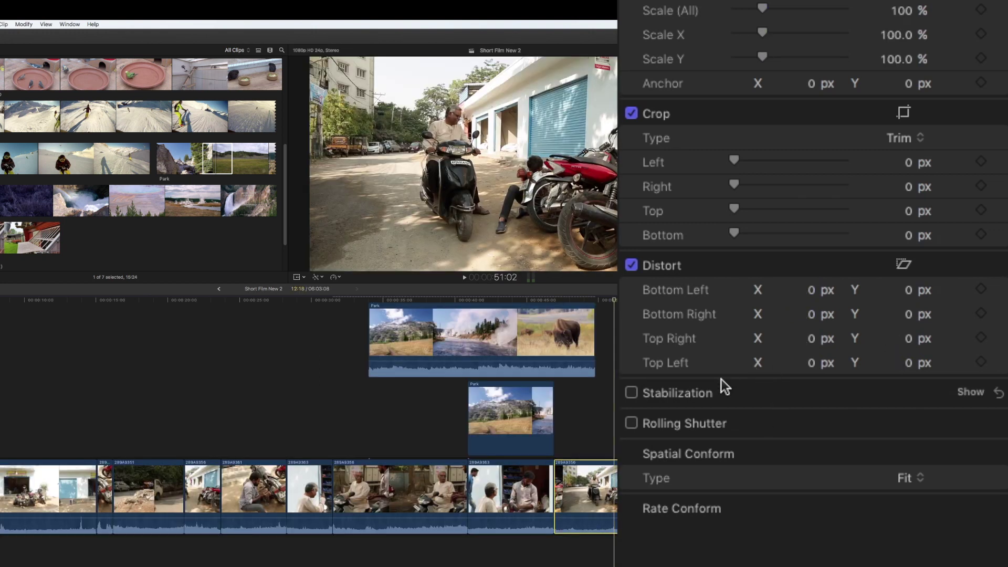
Change clip 289A9356's Spatial Conform type from Fit to None
click(698, 399)
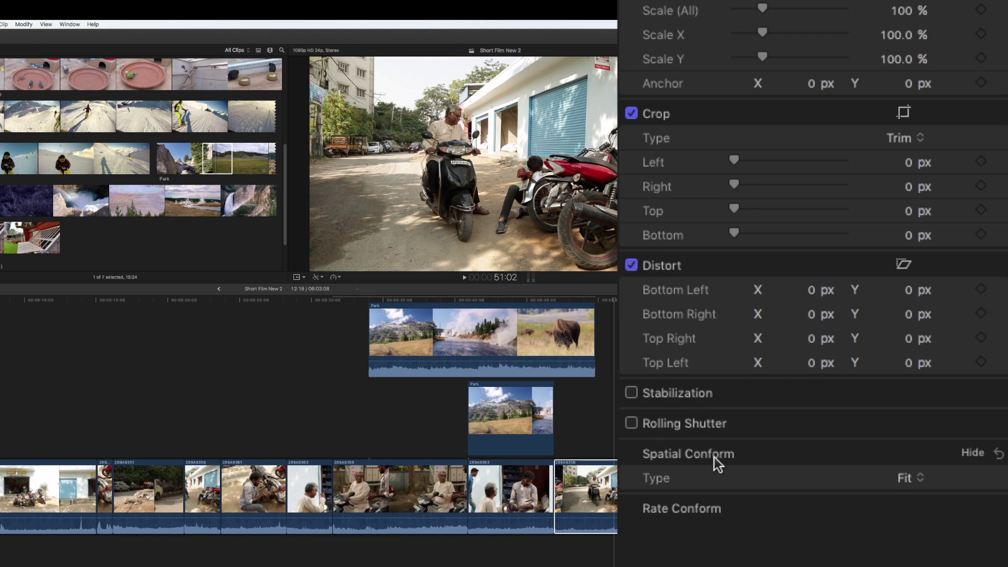
click(914, 478)
click(900, 512)
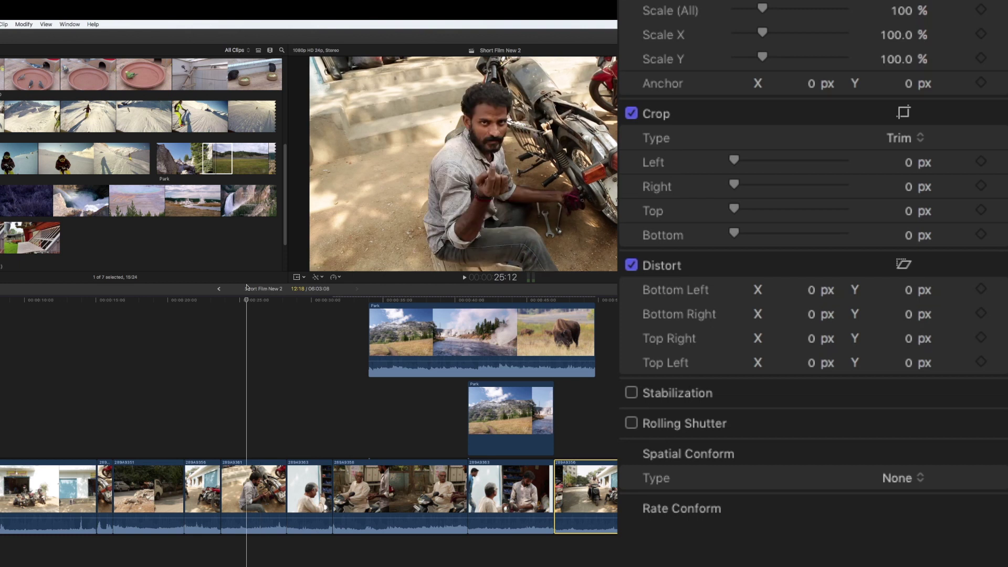
Connect the world people clip above the storyline at 25:07
click(250, 300)
click(719, 456)
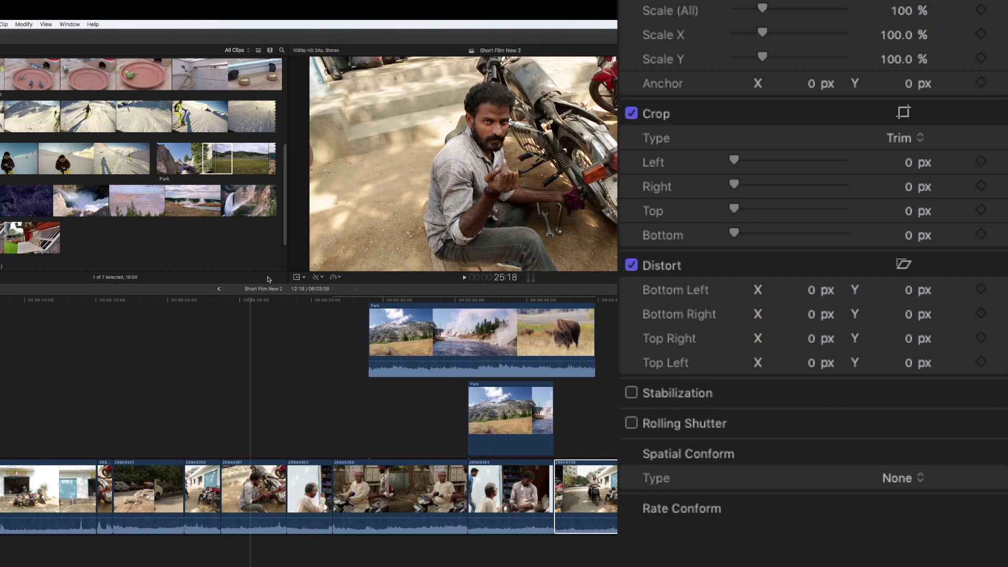
drag(253, 301, 244, 301)
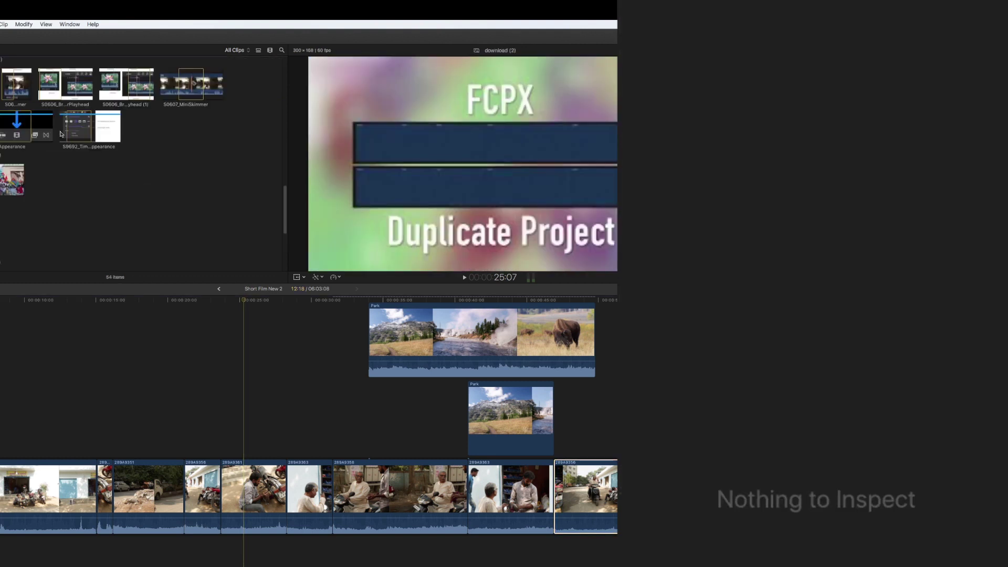
click(12, 180)
drag(12, 180, 237, 385)
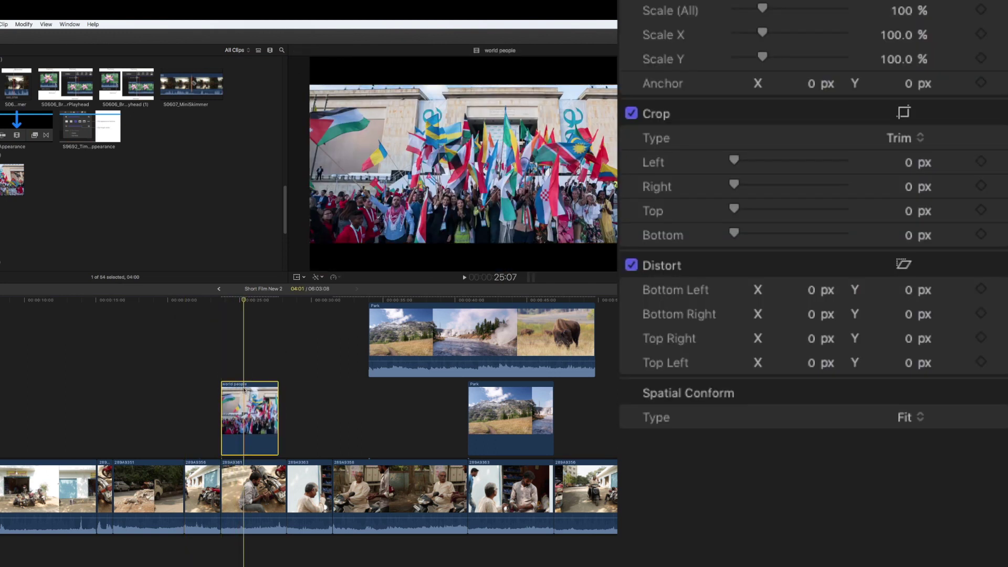
drag(244, 390, 245, 390)
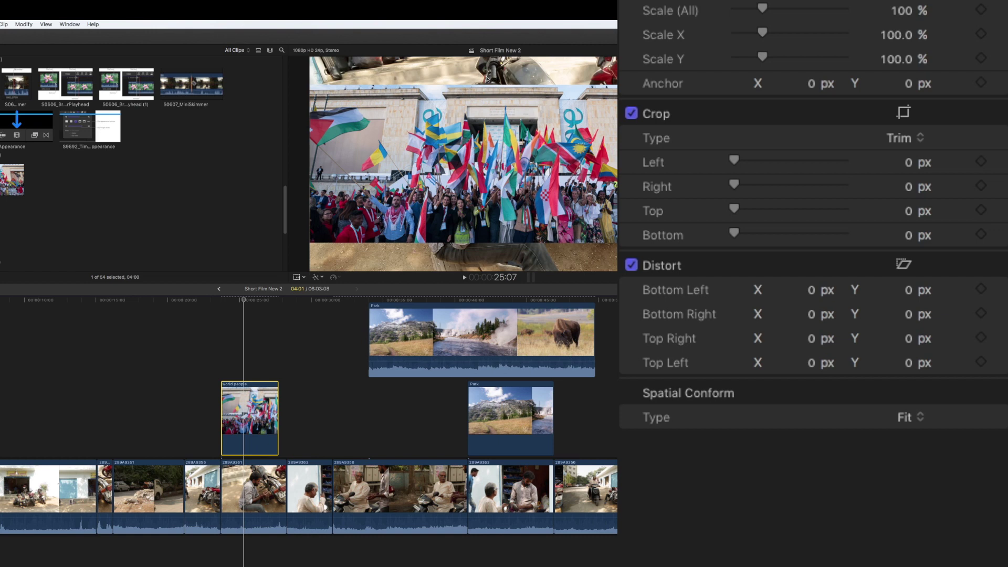
Try 134% scale on the world people clip, undo it, then set Spatial Conform to Fill
drag(760, 7, 775, 13)
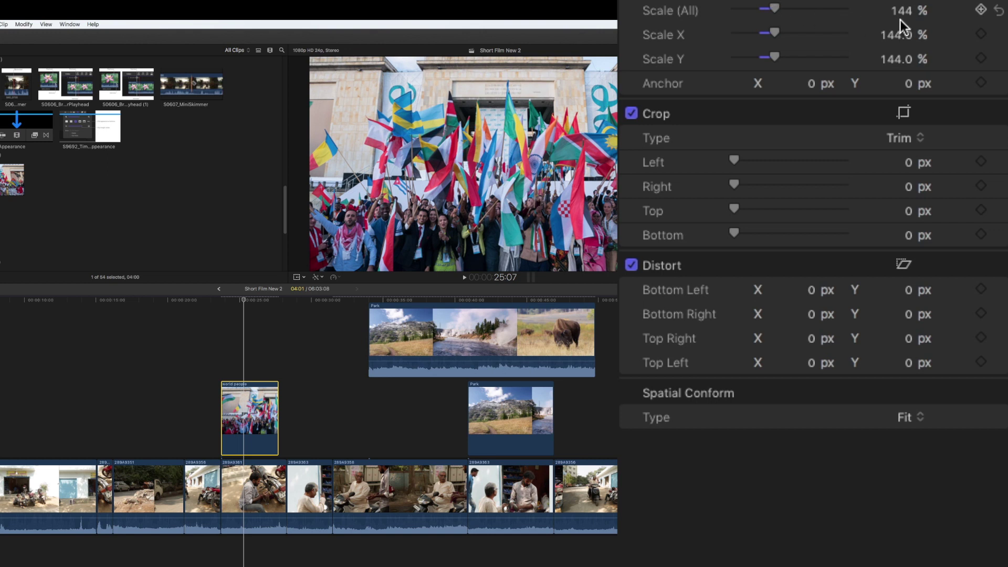
key(super+z)
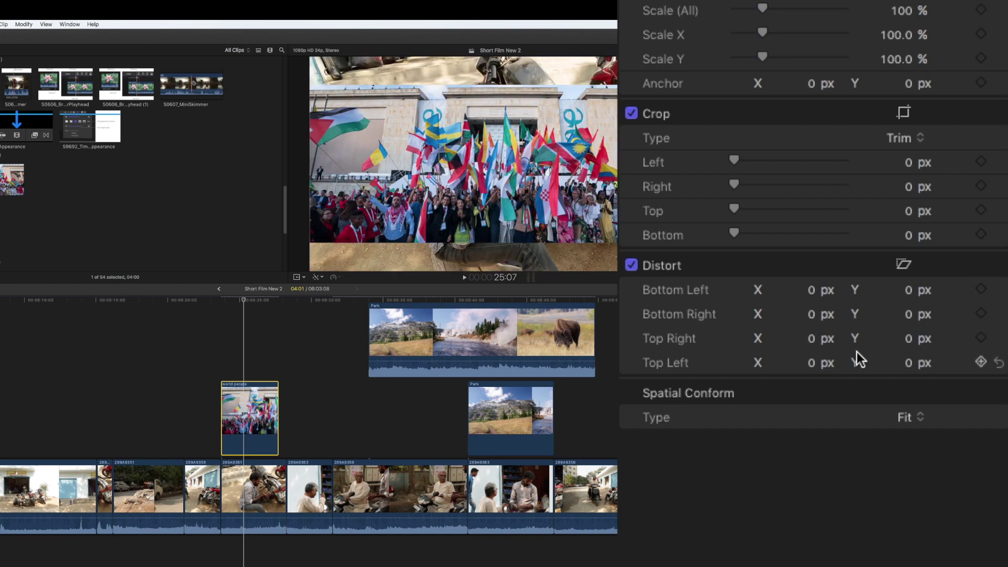
click(903, 420)
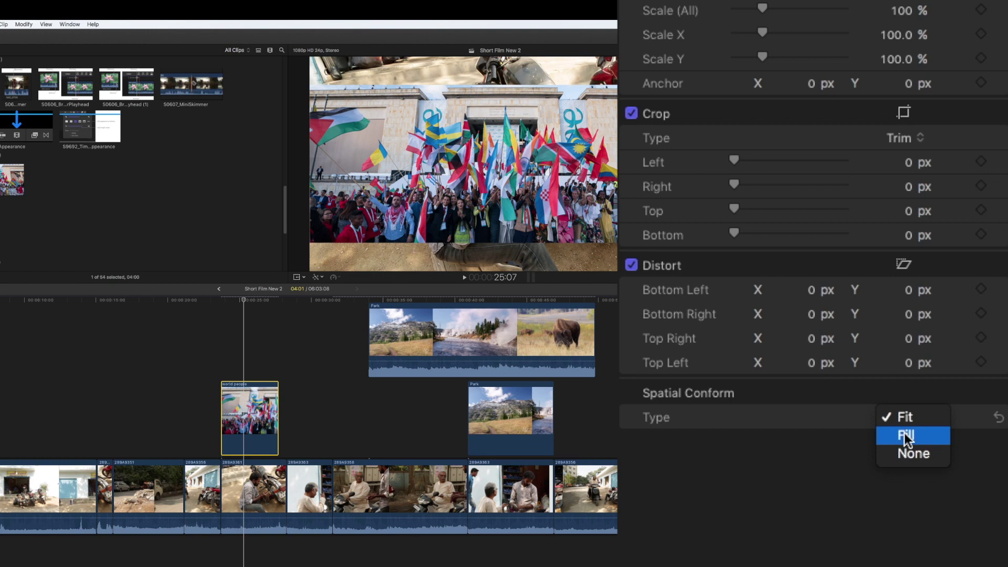
click(904, 434)
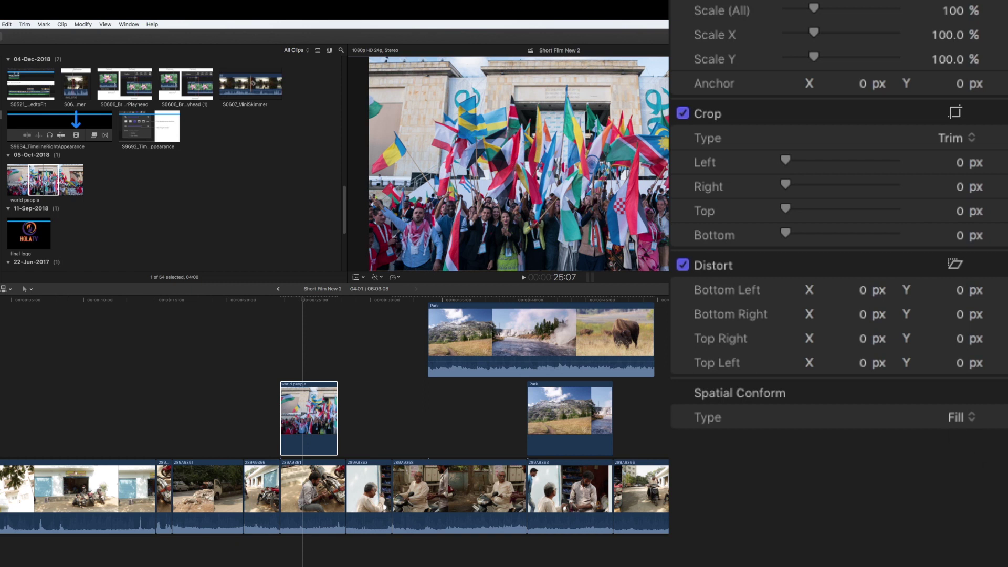
Connect the red chilli field clip to the timeline at 15:02
drag(304, 300, 155, 297)
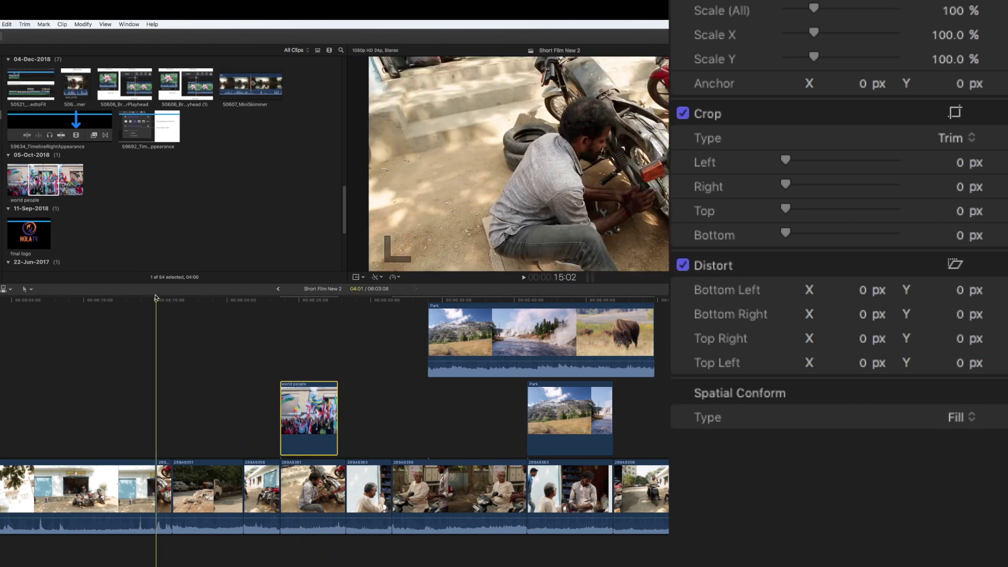
scroll(121, 229, up, 3)
scroll(87, 197, up, 3)
scroll(88, 197, up, 3)
scroll(90, 195, up, 3)
scroll(92, 194, up, 3)
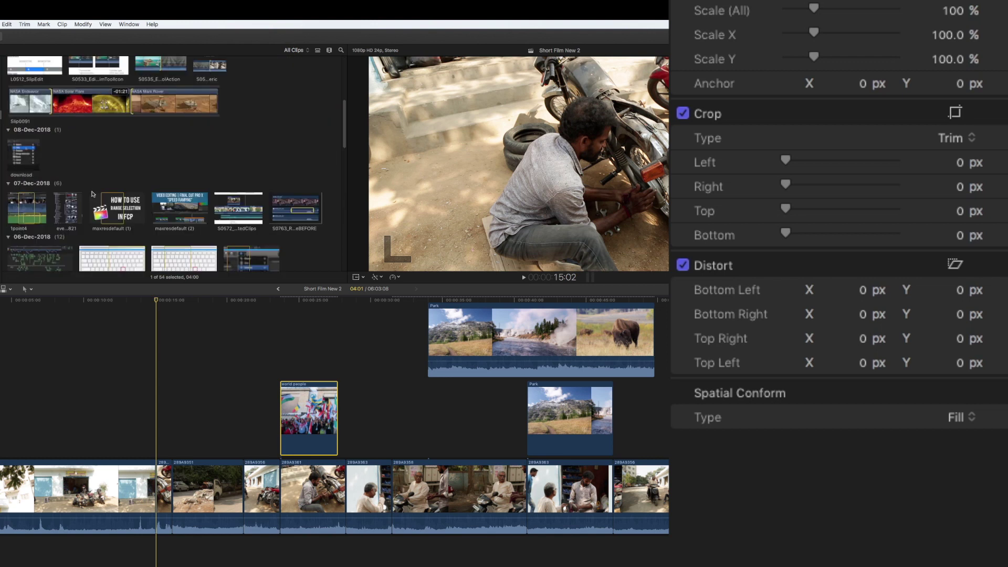
scroll(92, 195, down, 5)
scroll(87, 198, down, 5)
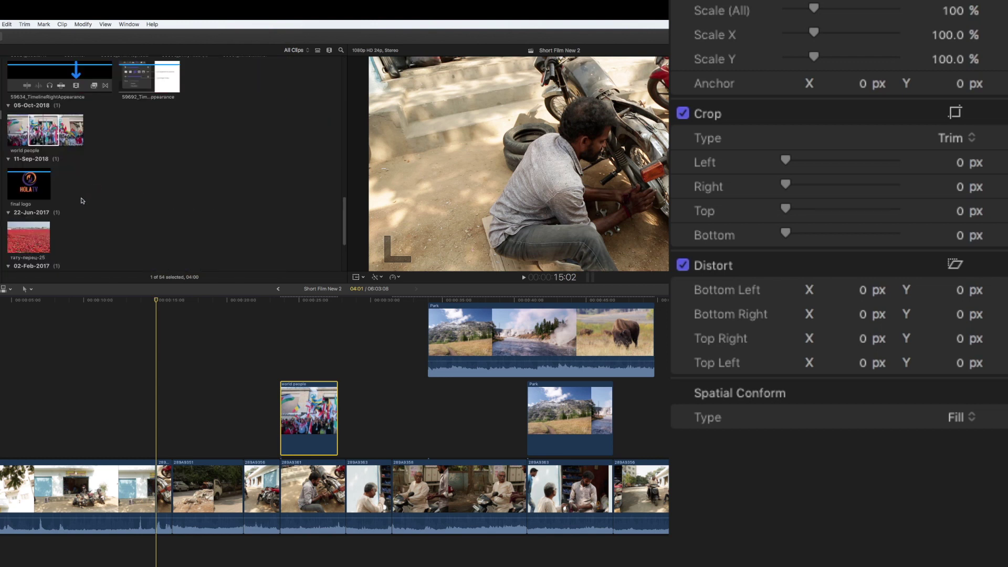
drag(23, 234, 201, 401)
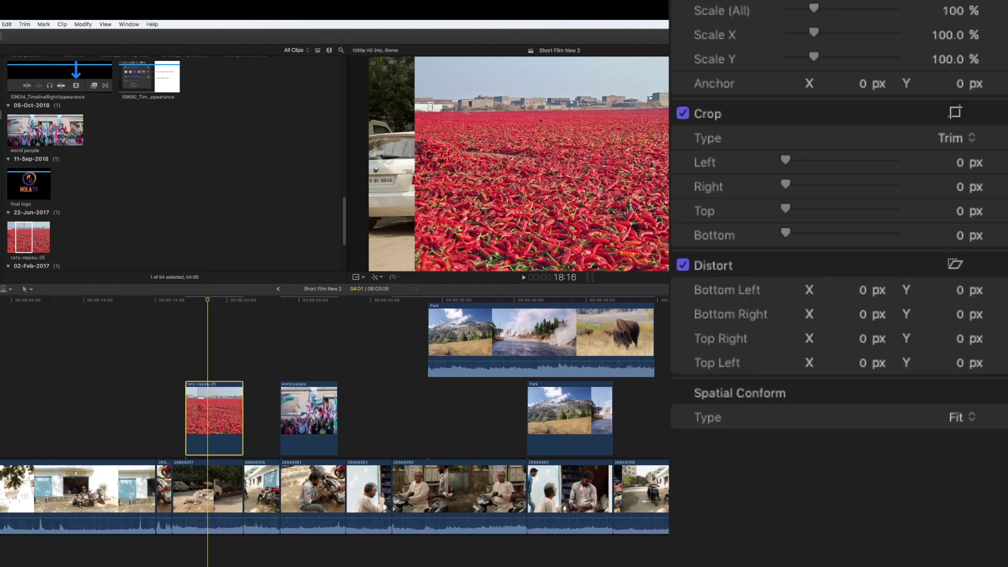
Test 141% scale on the chilli clip, reposition it, and set Spatial Conform to Fill
drag(814, 9, 827, 12)
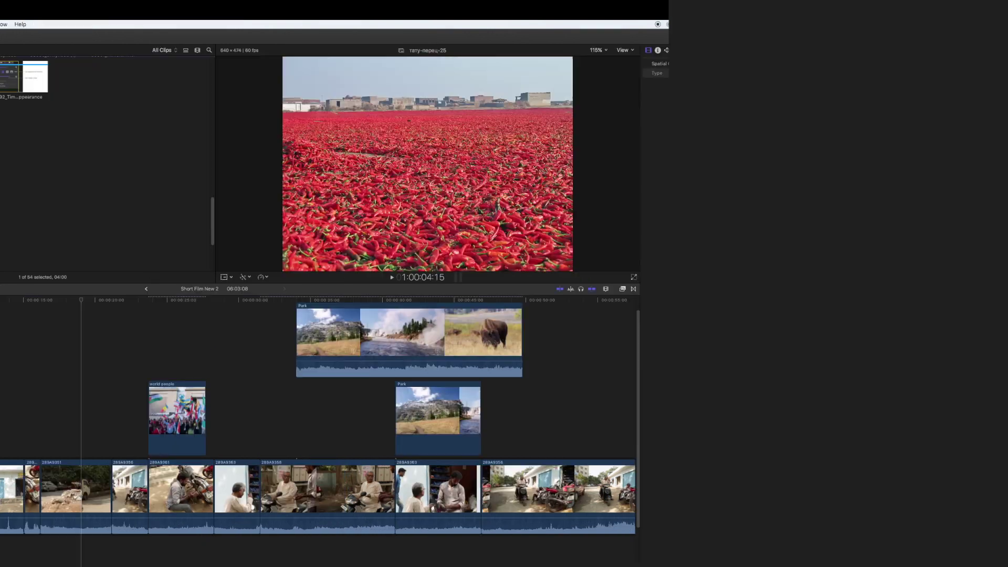
mouse_move(186, 420)
mouse_down()
mouse_move(137, 336)
mouse_move(194, 418)
mouse_up()
drag(63, 419, 64, 419)
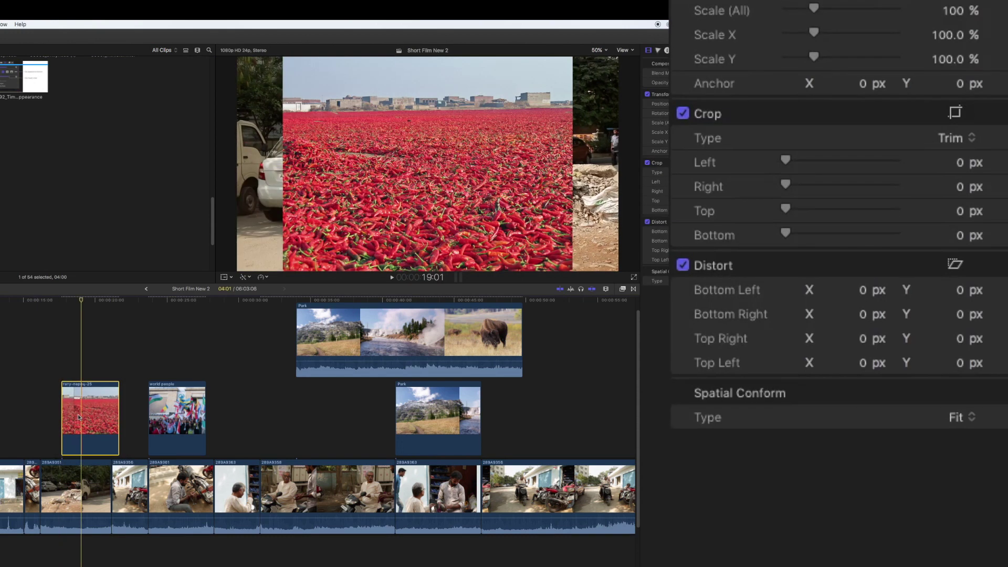
click(956, 419)
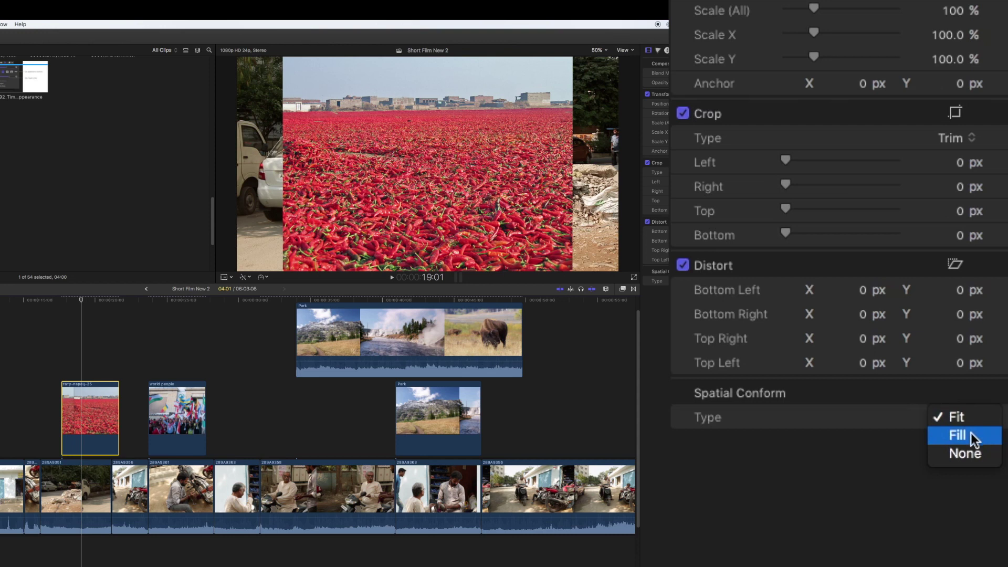
click(971, 434)
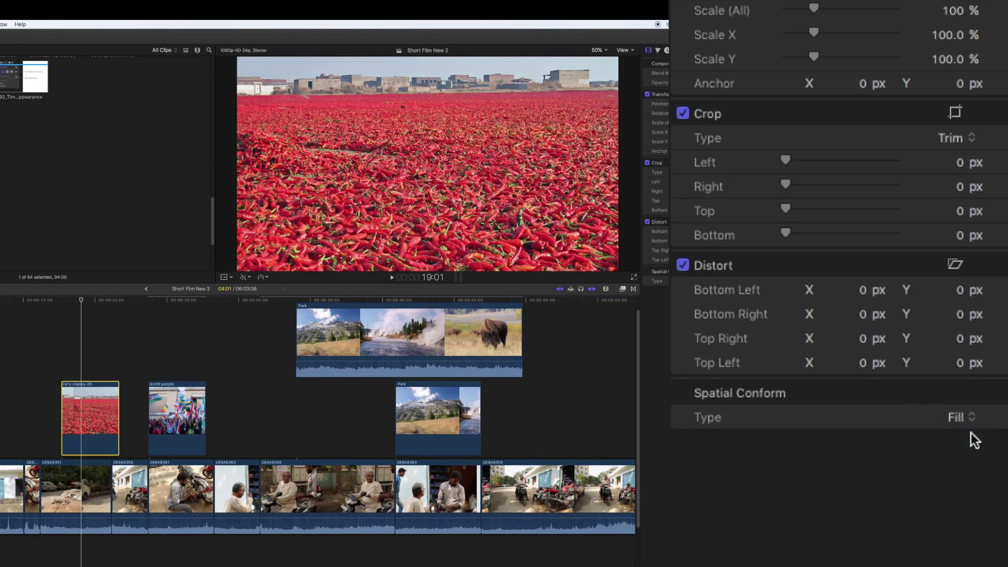